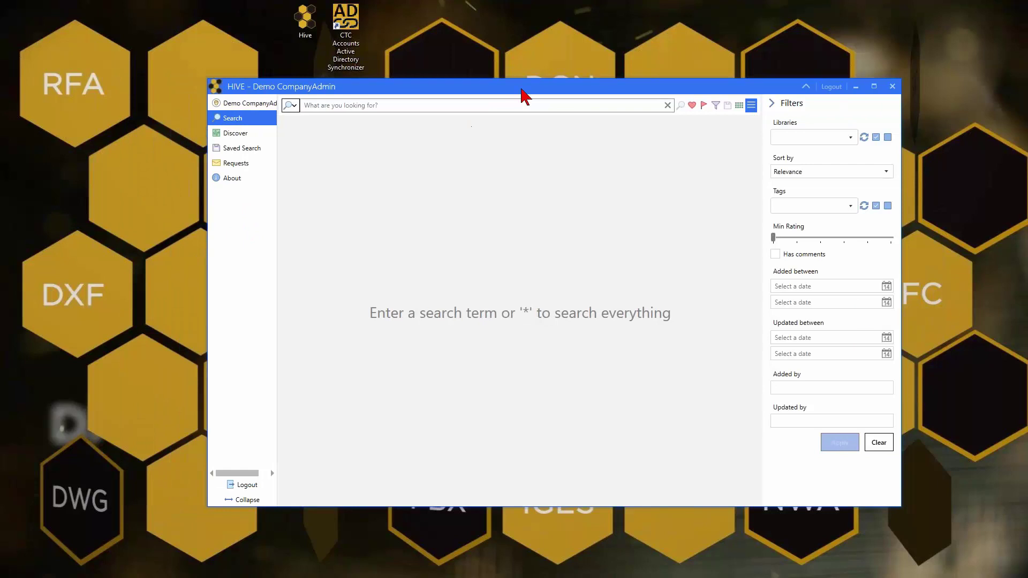
Look through the profile settings, Search, Discover, Saved Search and About pages
left_click_drag(532, 91, 517, 92)
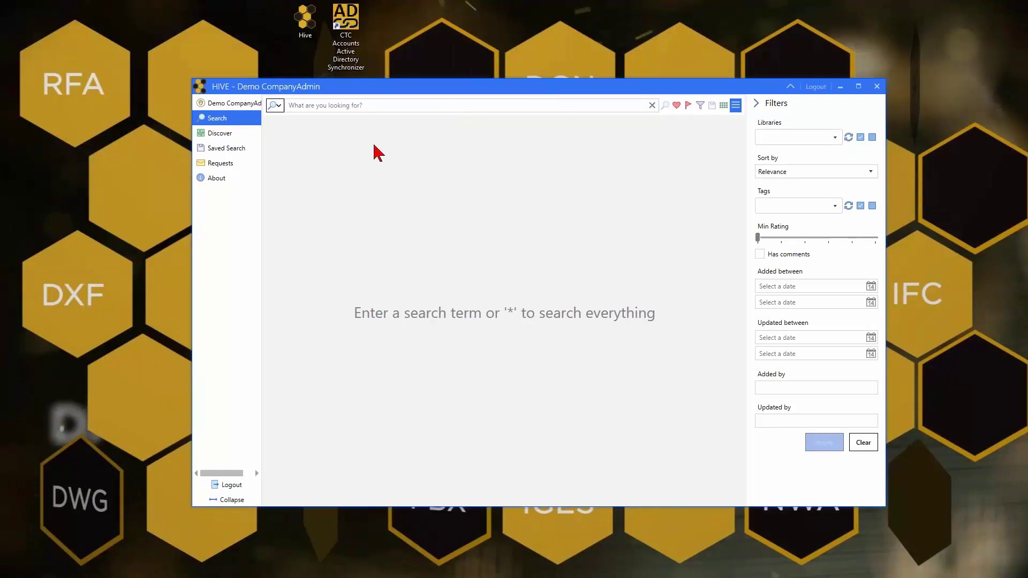
left_click(230, 107)
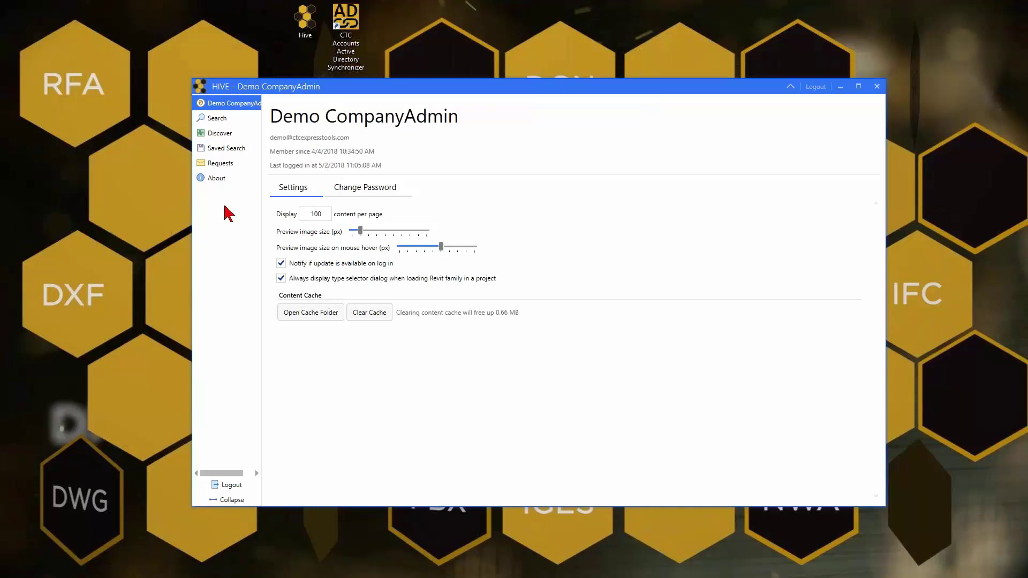
left_click(221, 118)
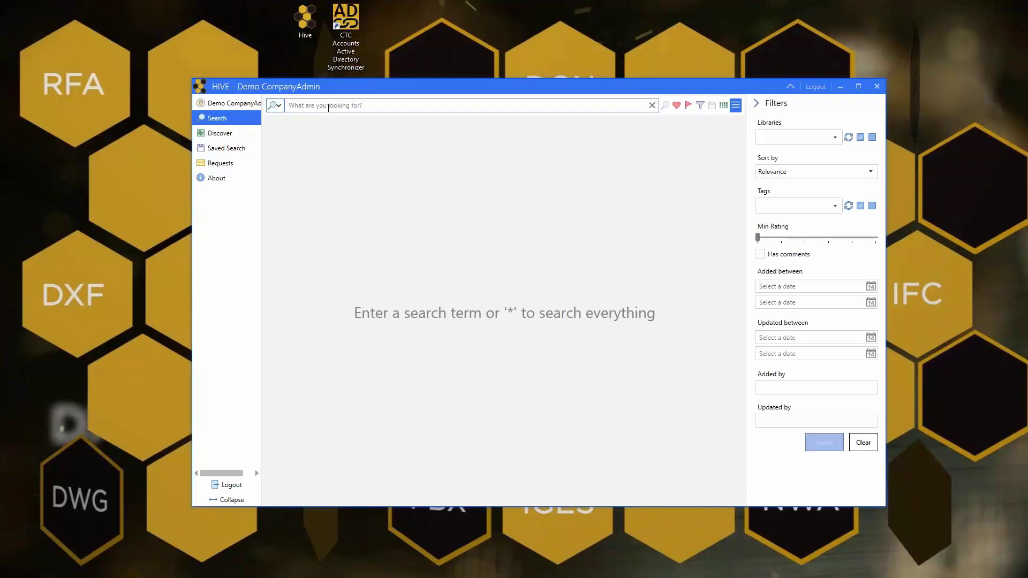
left_click(234, 140)
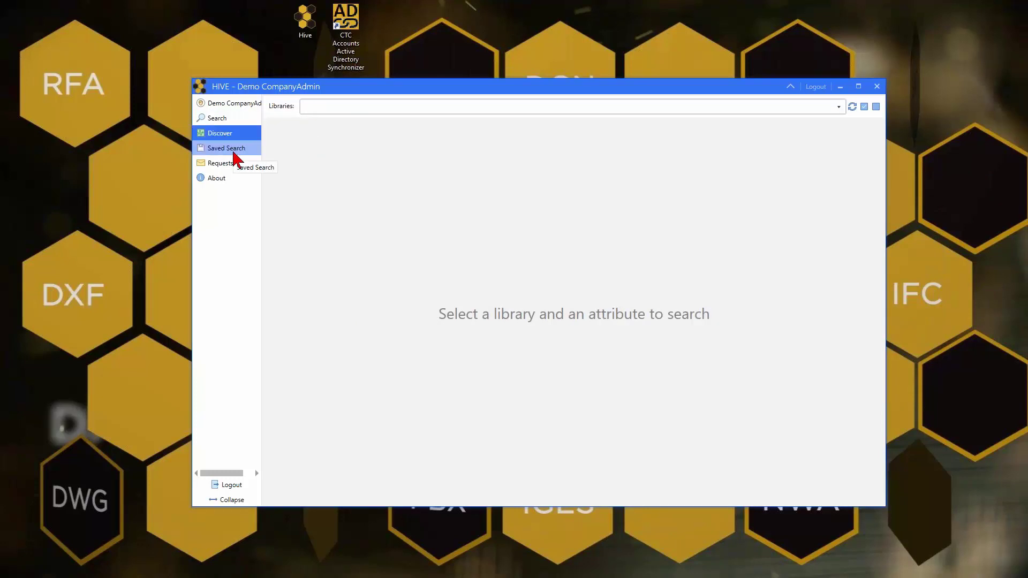
left_click(235, 150)
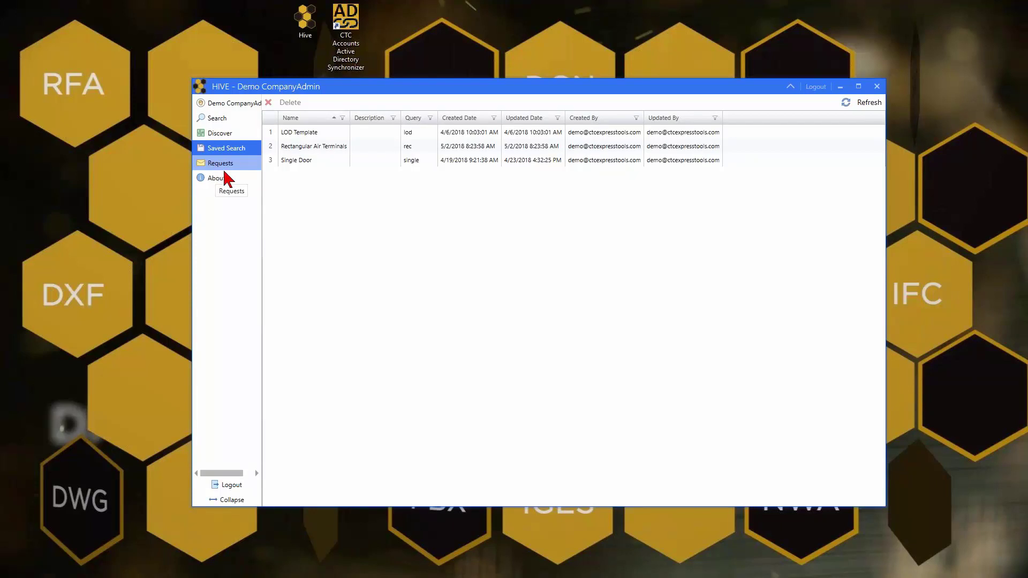
left_click(217, 182)
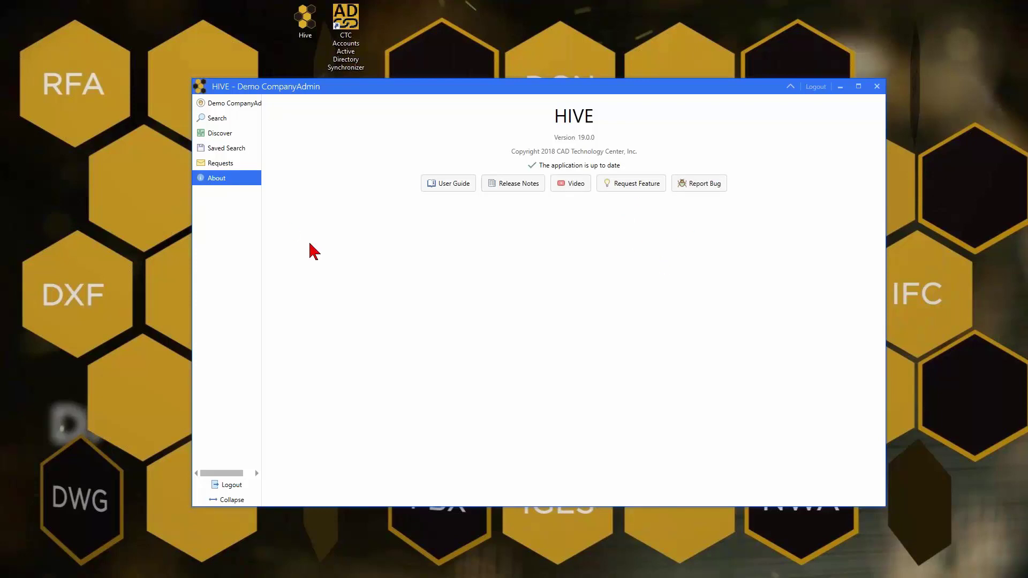
Search the content libraries for "lod"
left_click(217, 120)
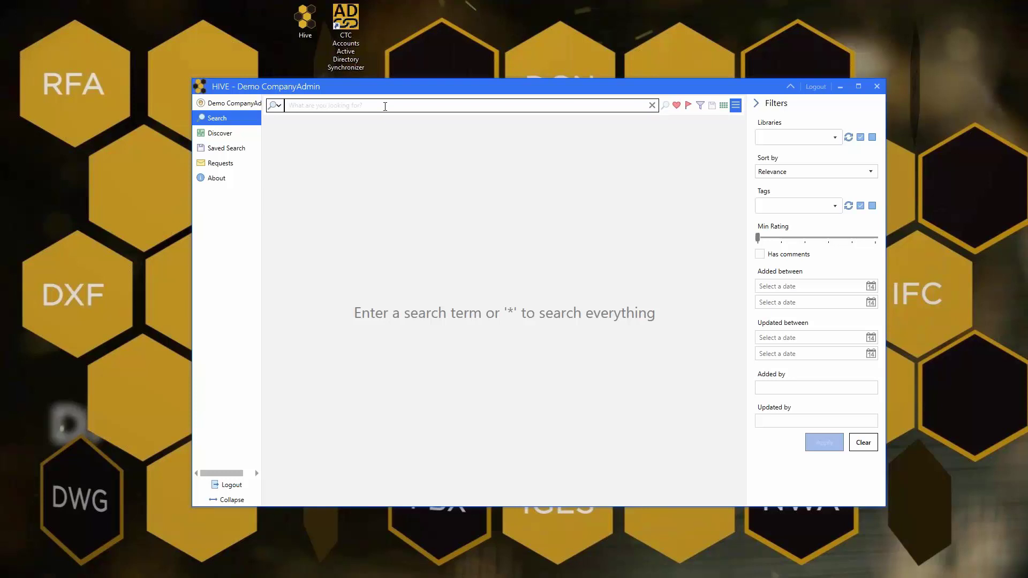
type("lod")
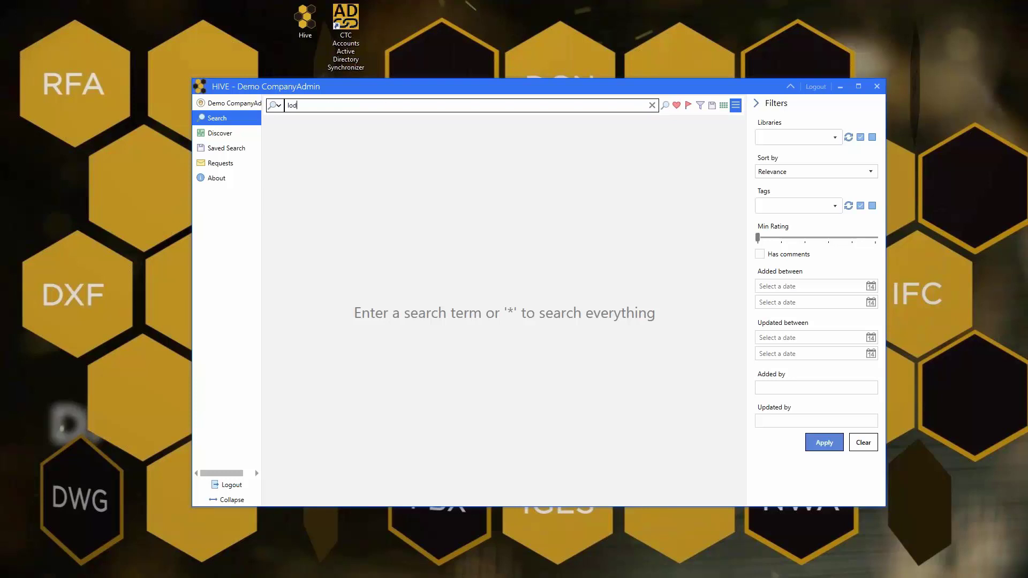
key("Return")
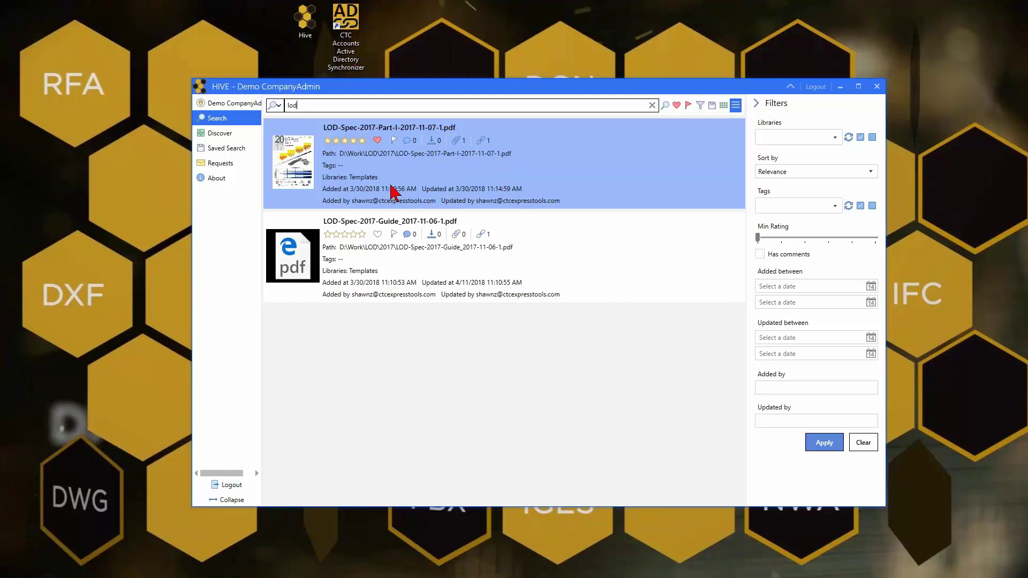
Open LOD-Spec-2017-Part-I-2017-11-07-1.pdf from the search results, skim its opening pages and close the document
double_click(308, 178)
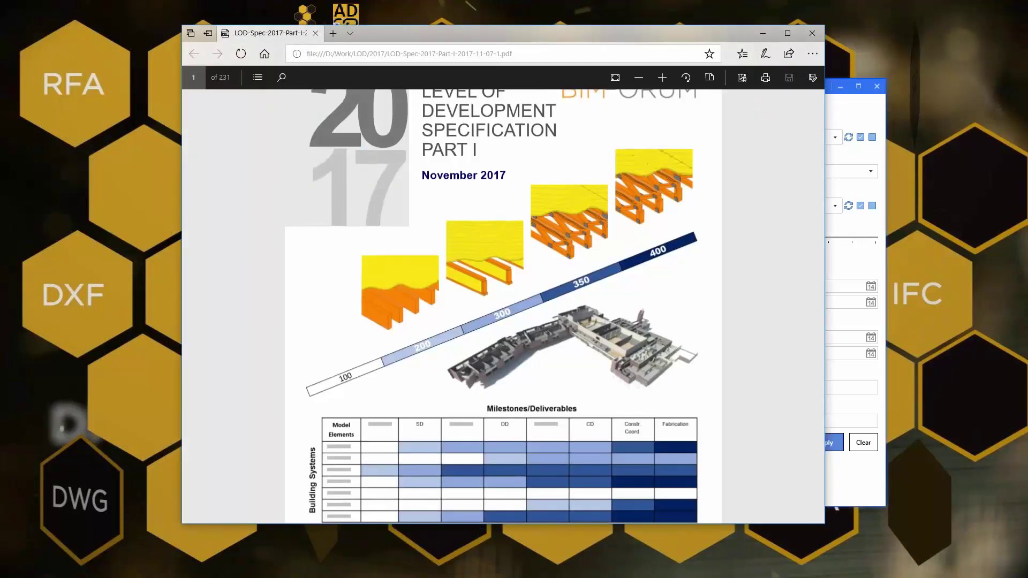
scroll(478, 214, "down", 15)
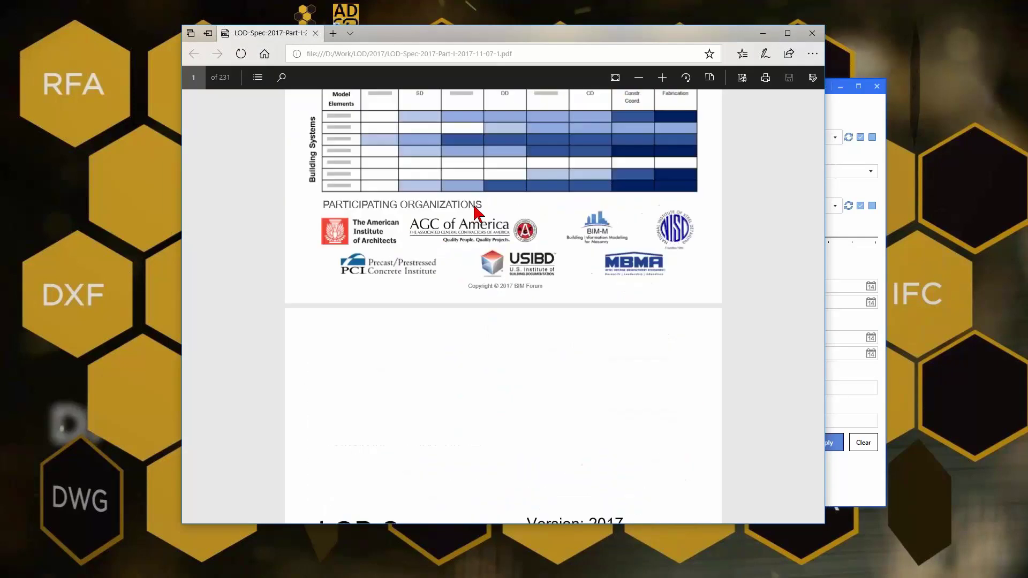
scroll(541, 211, "down", 15)
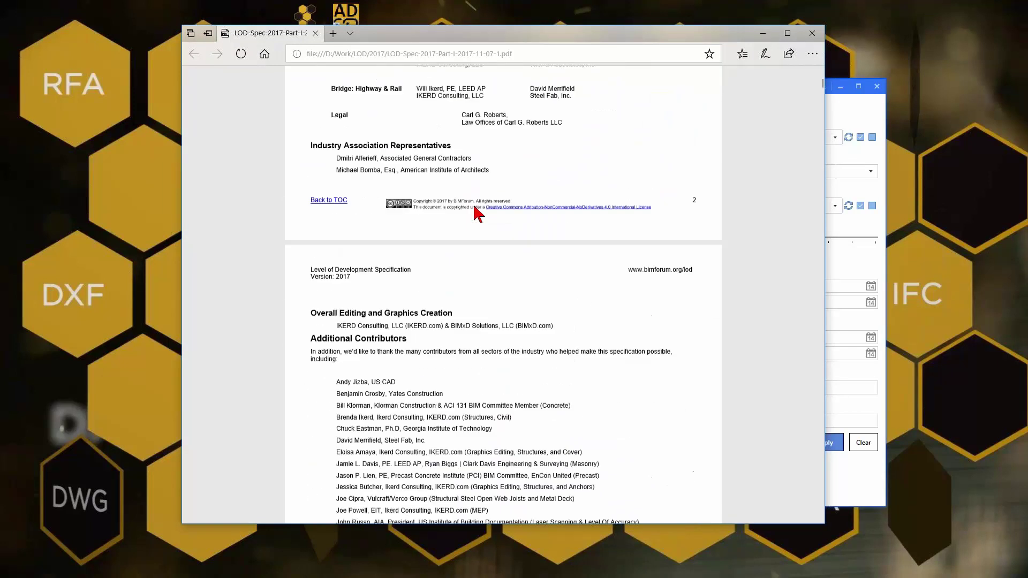
scroll(497, 291, "up", 10)
scroll(498, 291, "up", 15)
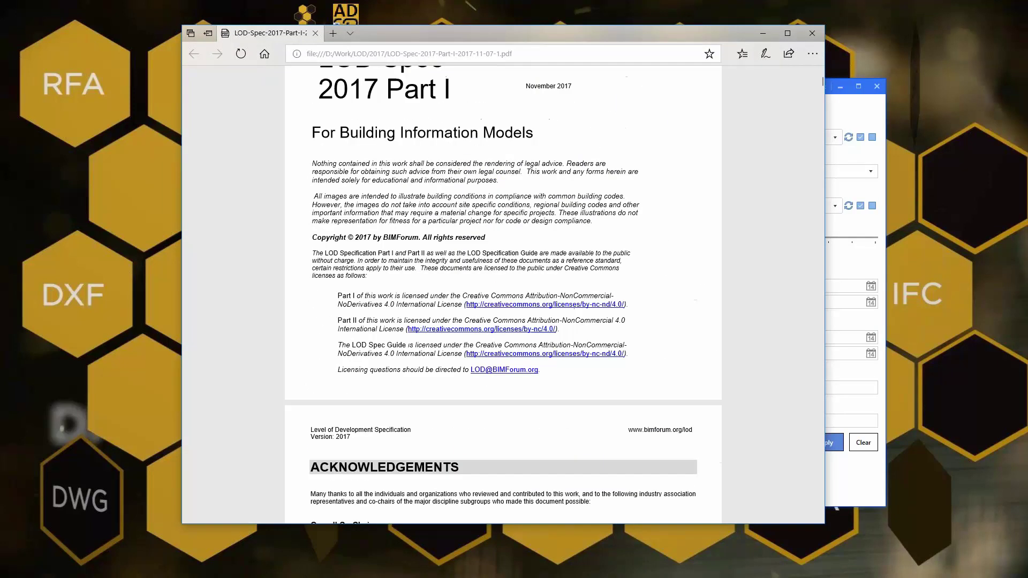
scroll(545, 348, "down", 4)
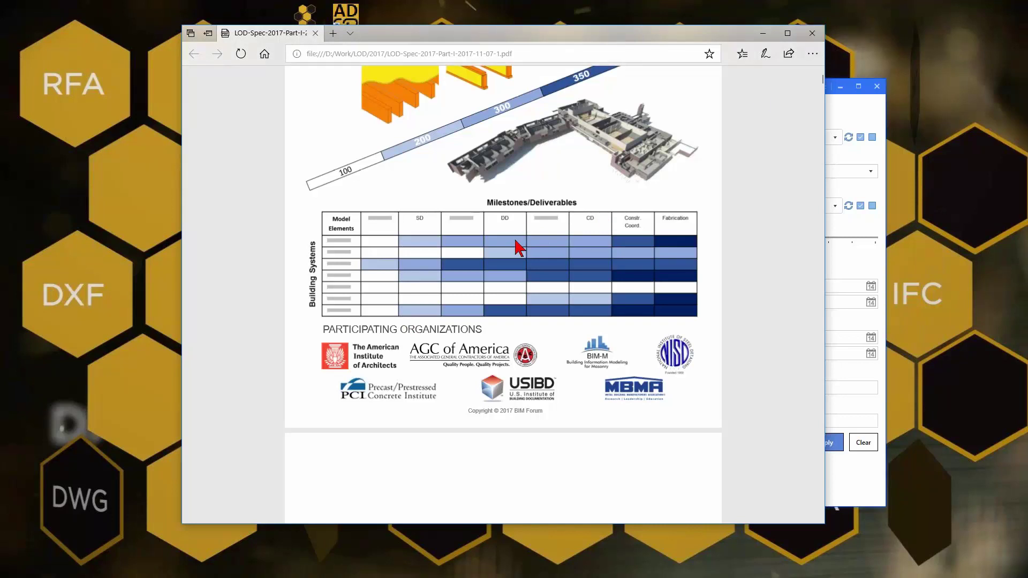
left_click(812, 33)
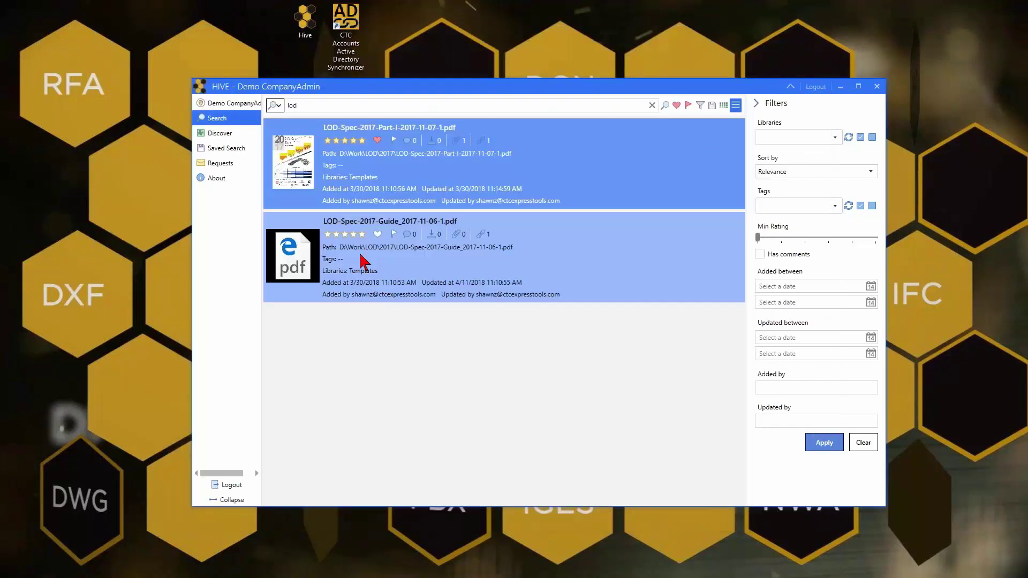
Open the details of LOD-Spec-2017-Part-I-2017-11-07-1.pdf and review its attachments, links, revisions, comments and ratings
right_click(333, 168)
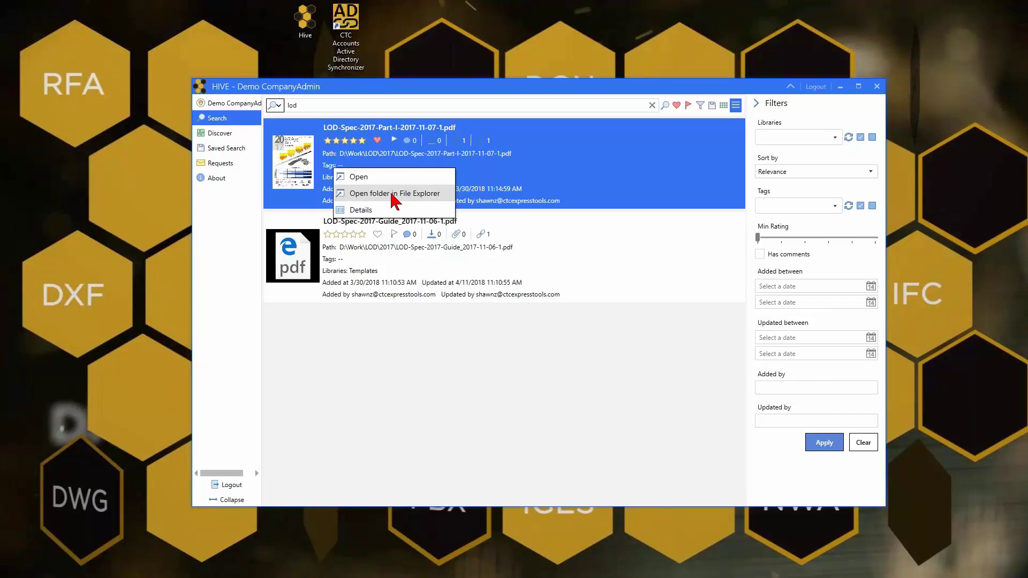
left_click(362, 211)
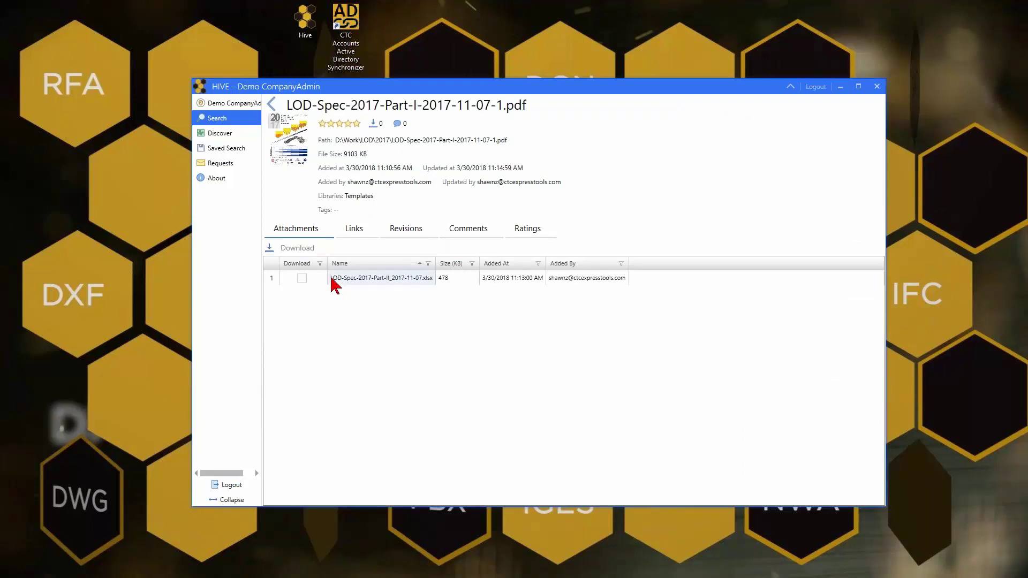
left_click(352, 234)
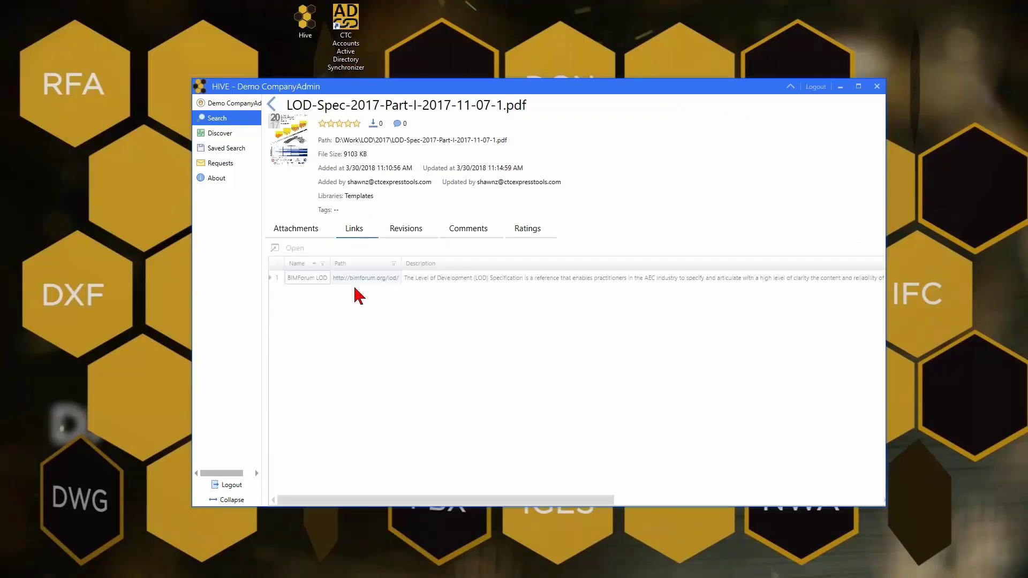
left_click(399, 234)
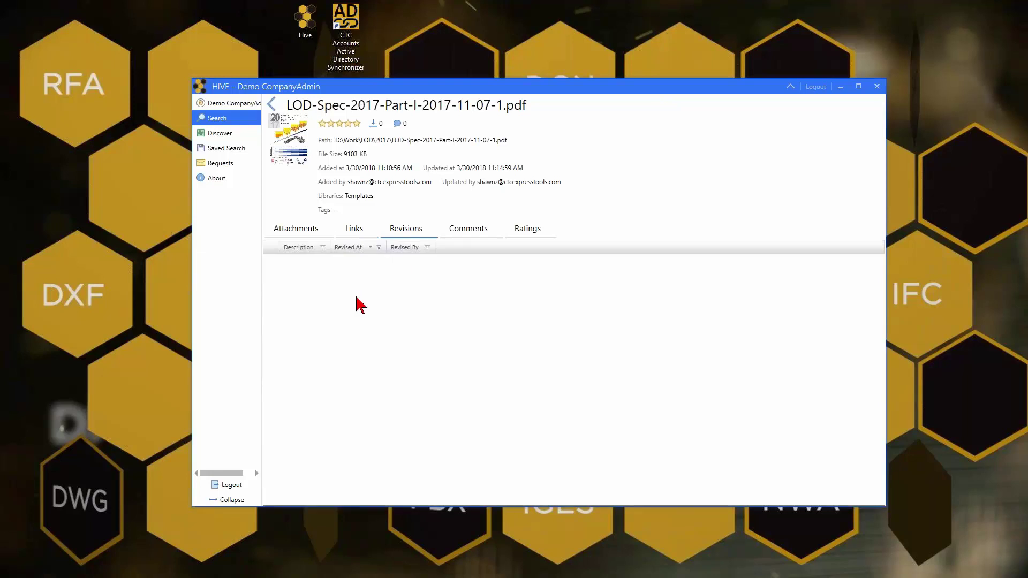
left_click(469, 235)
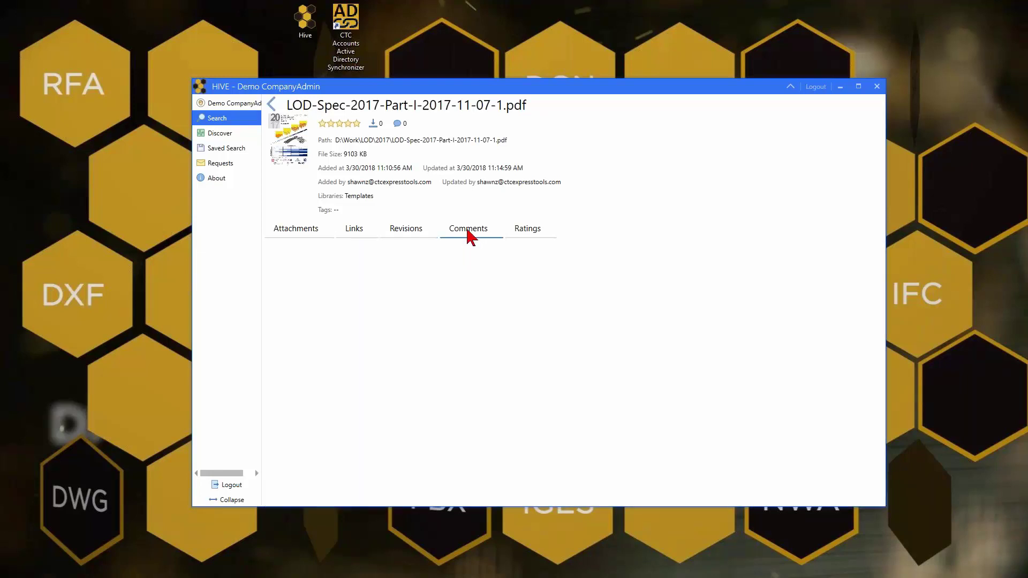
left_click(530, 235)
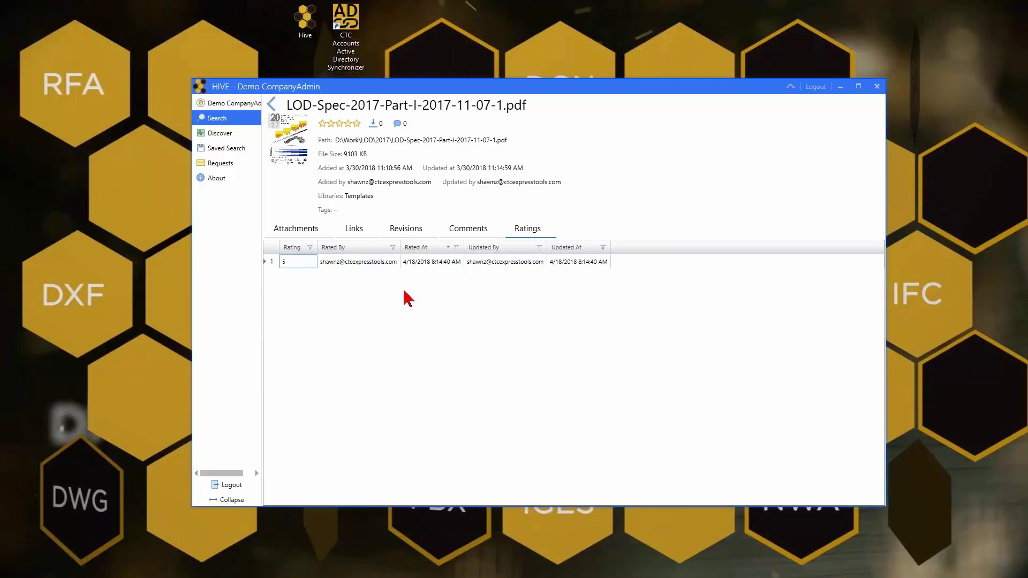
left_click(404, 229)
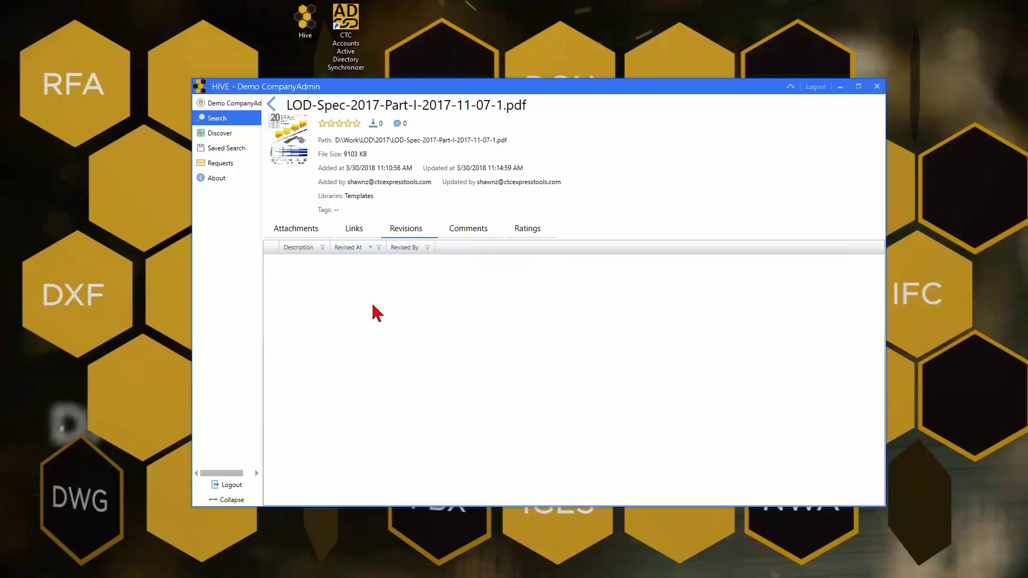
Try downloading the attachment LOD-Spec-2017-Part-II_2017-11-07.xlsx, cancelling at the destination folder choice
left_click(296, 229)
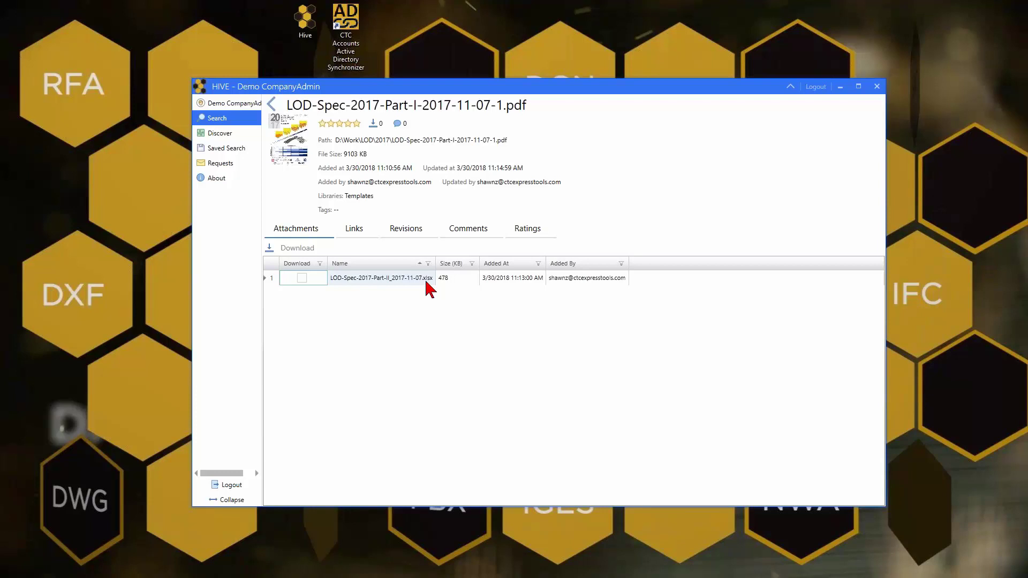
left_click(301, 278)
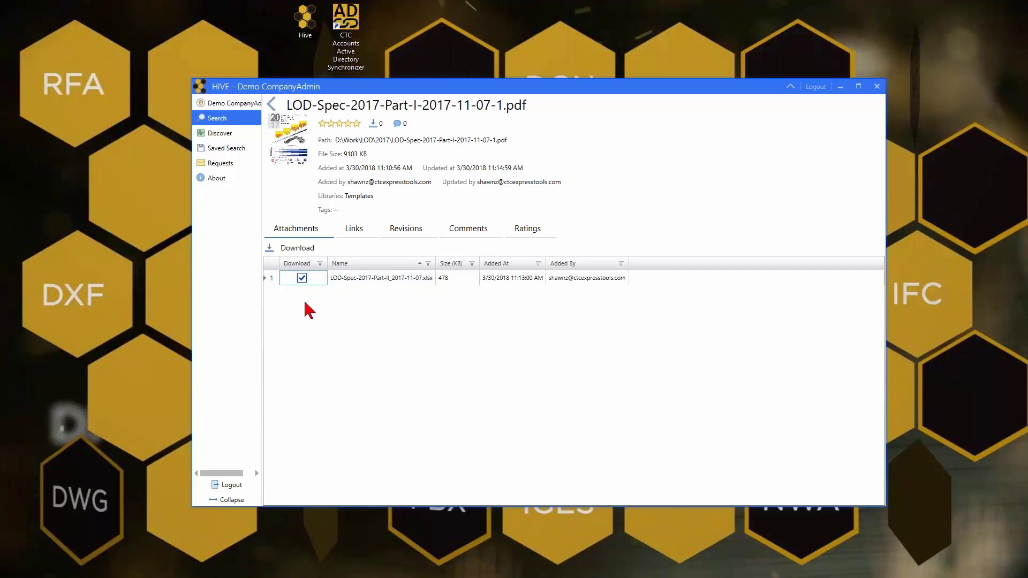
left_click(298, 249)
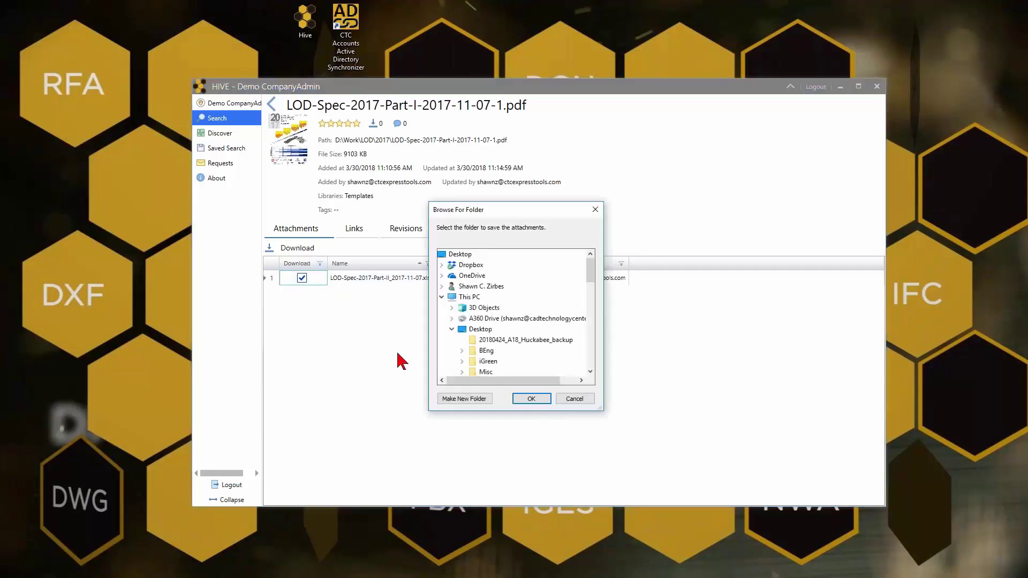
left_click(572, 400)
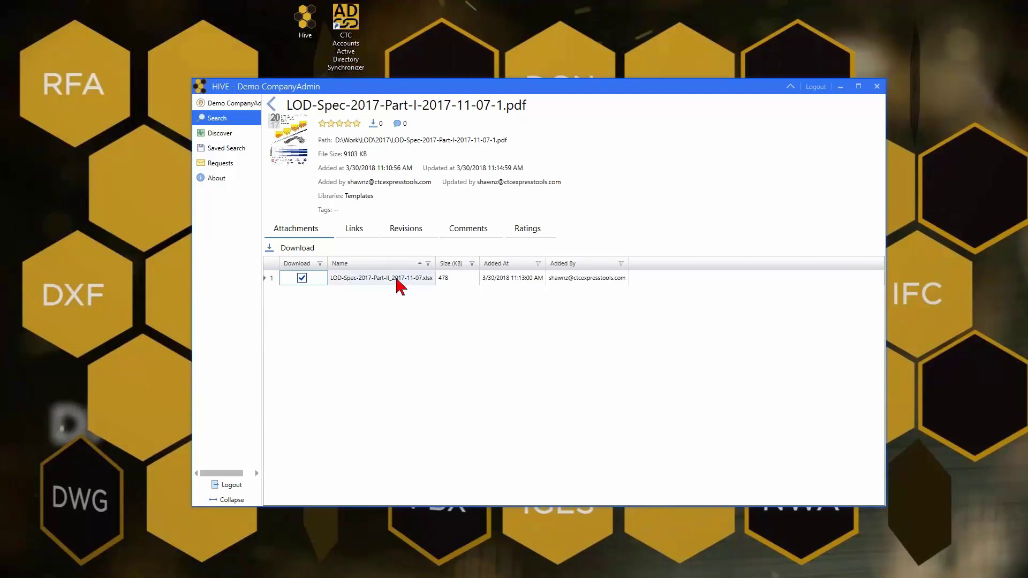
Open the document's BIMForum LOD link, look over the web page, close it and return to the search results
left_click(355, 230)
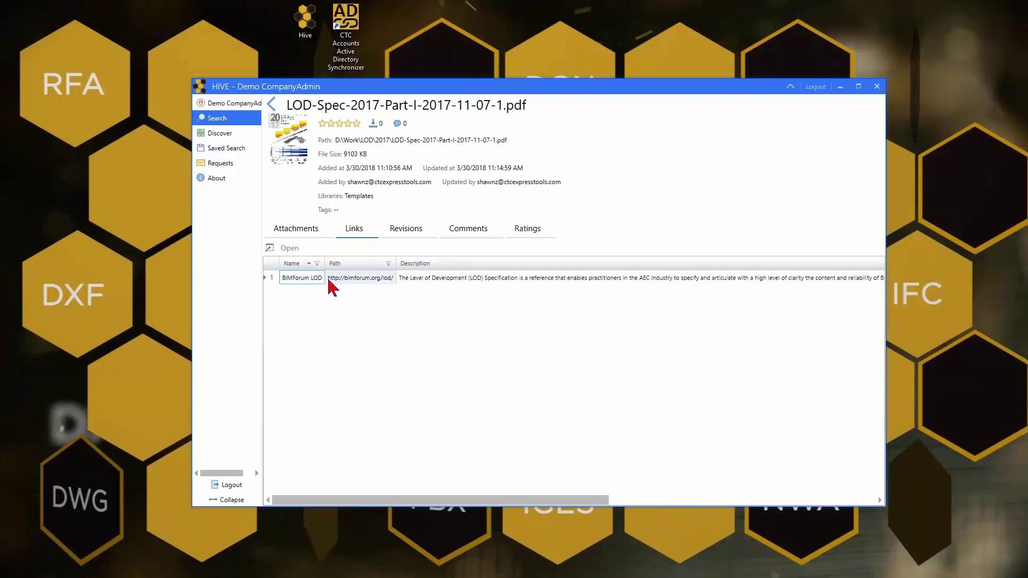
double_click(308, 279)
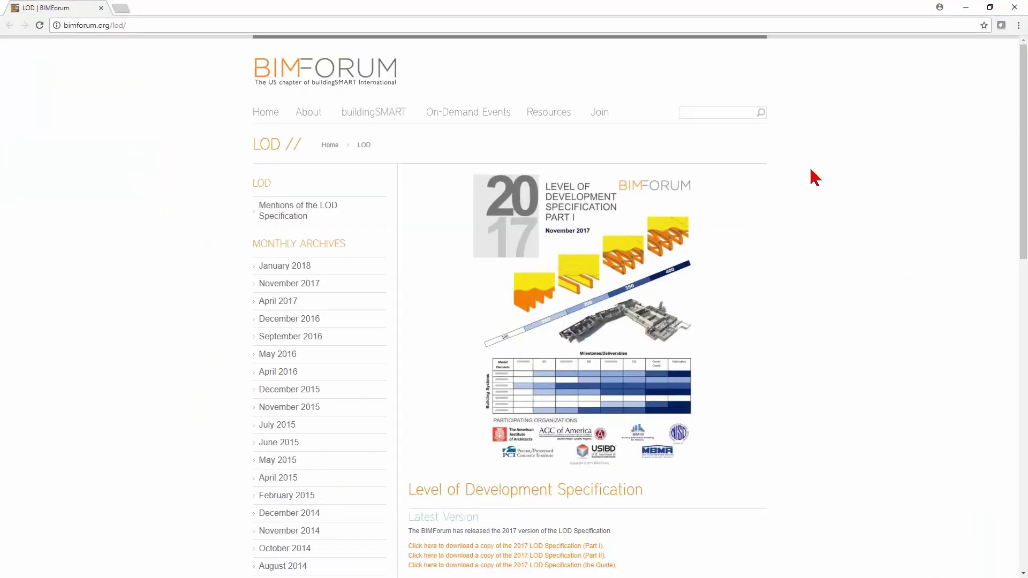
scroll(807, 184, "down", 5)
scroll(808, 183, "up", 4)
scroll(807, 184, "up", 1)
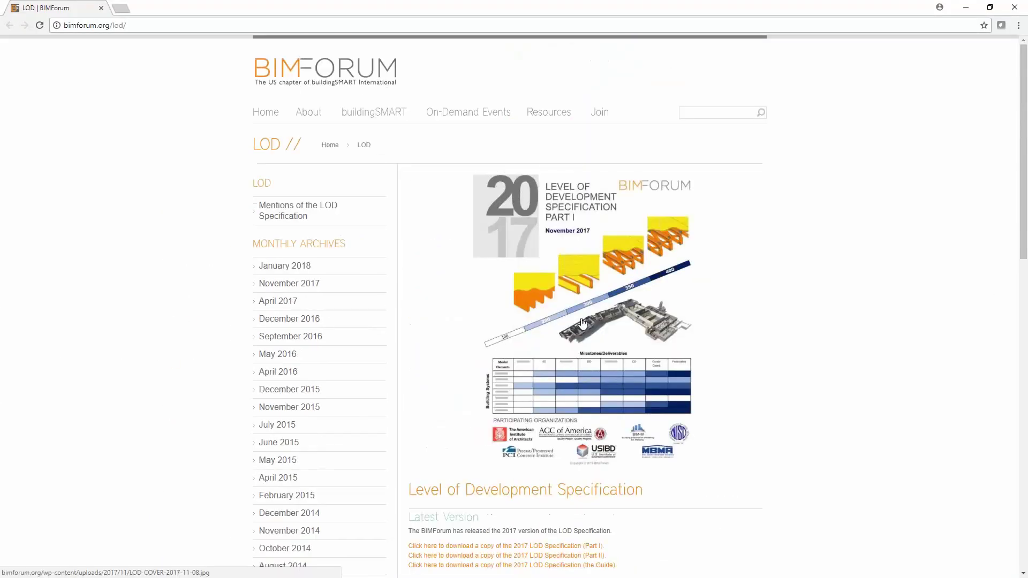
left_click(1019, 11)
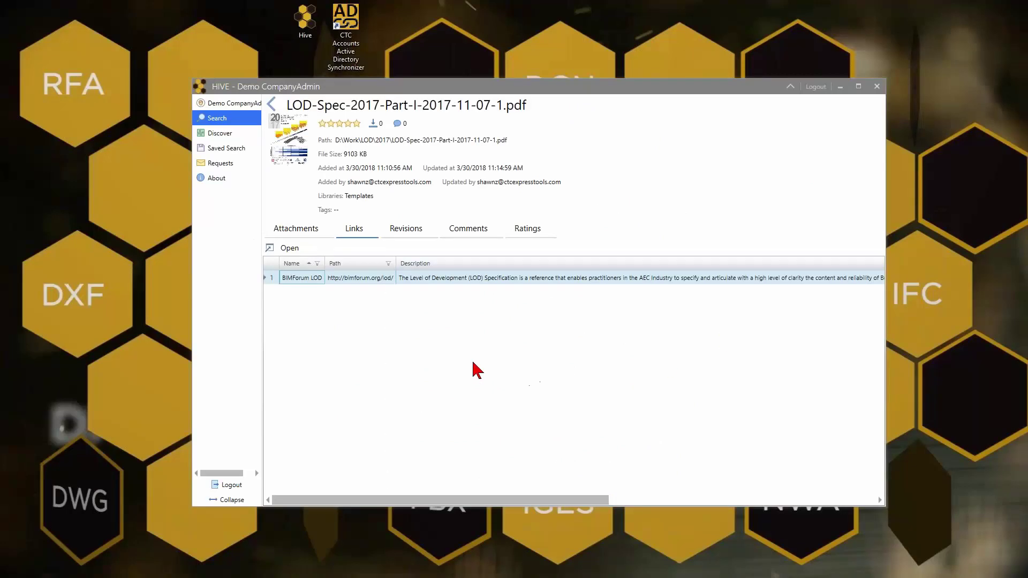
left_click(271, 104)
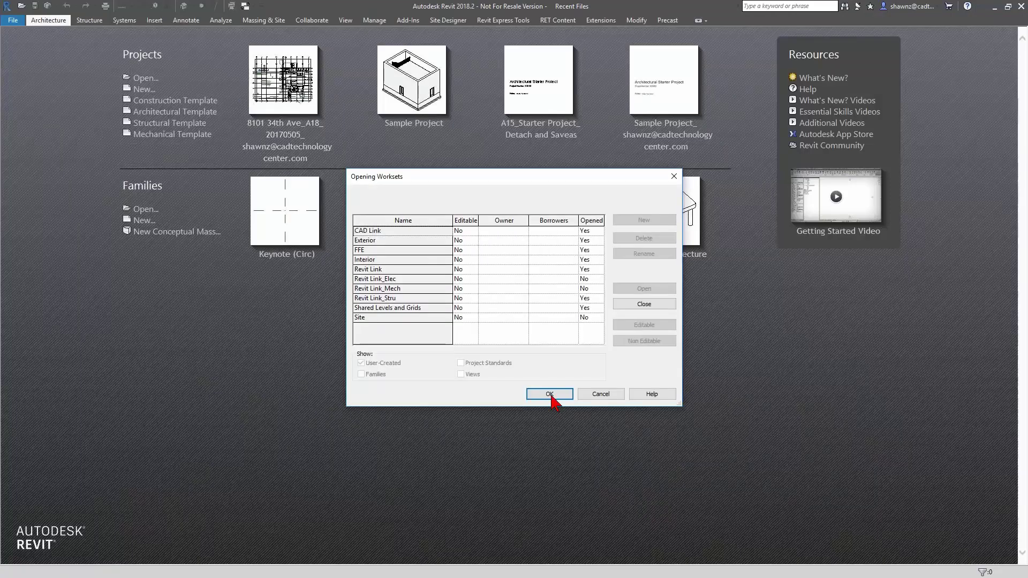
In Revit, open the CTC office building project with the proposed worksets and log in to HIVE with the remembered credentials
left_click(553, 403)
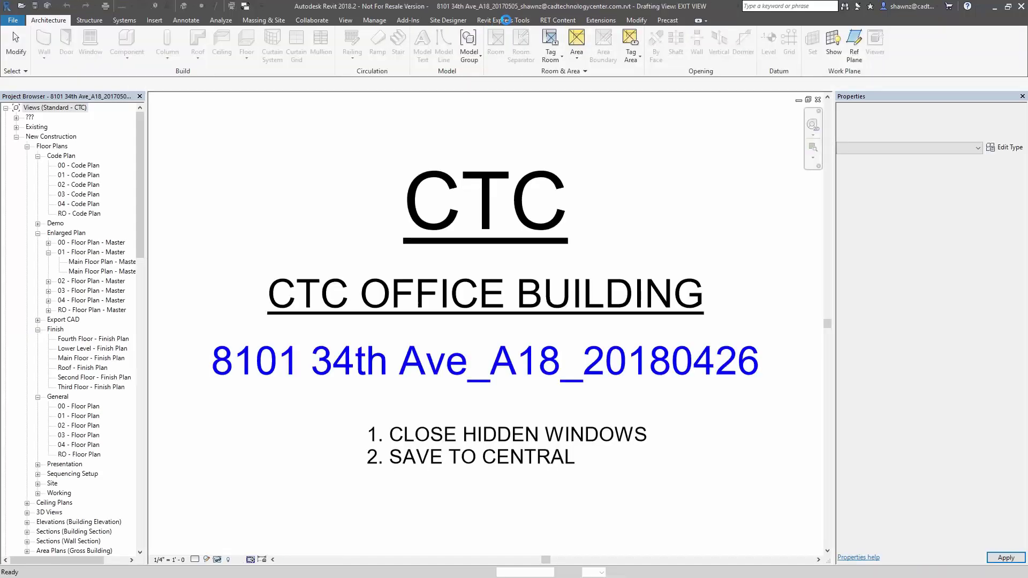
left_click(506, 21)
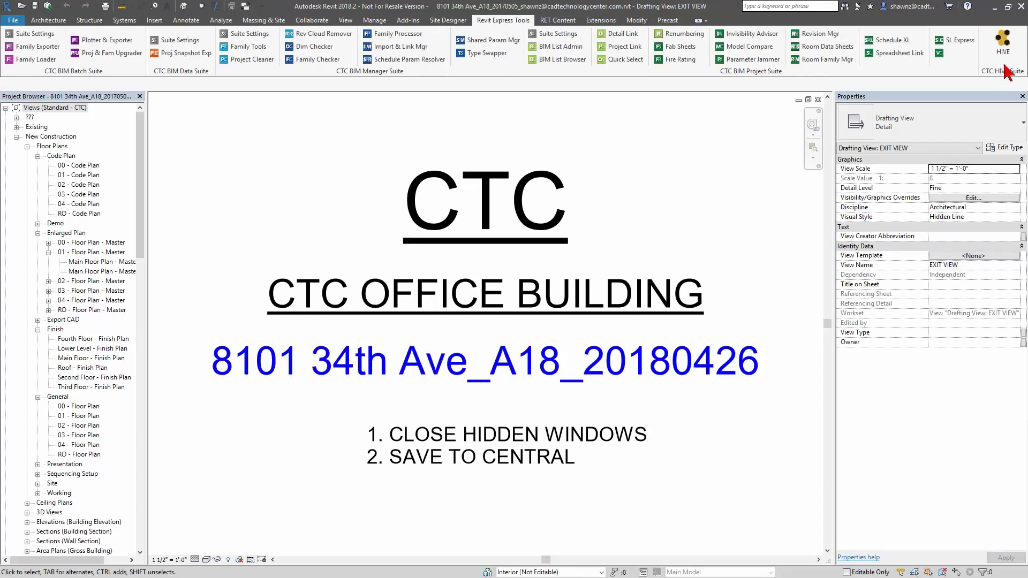
left_click(1002, 45)
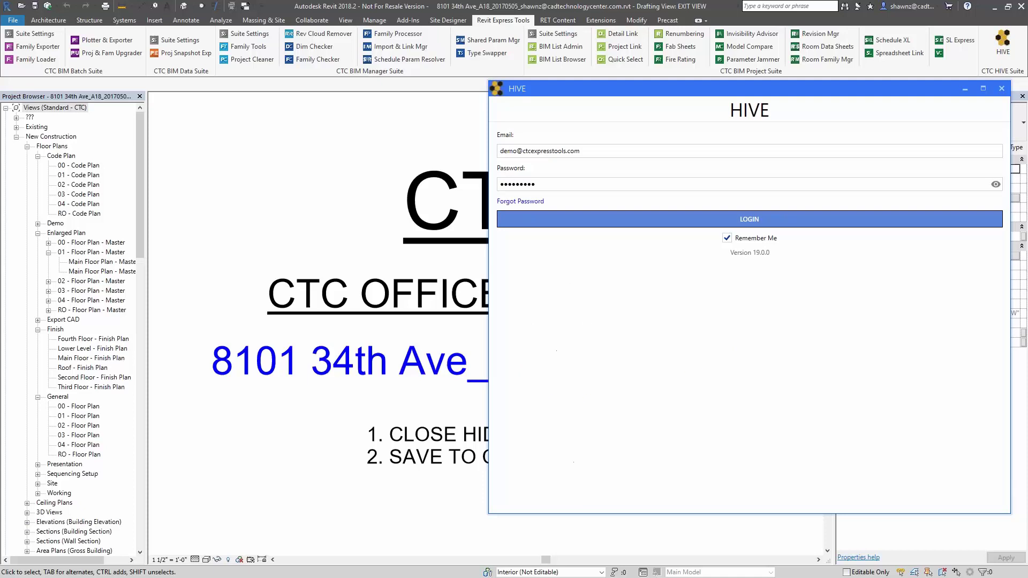
left_click(789, 222)
left_click(616, 221)
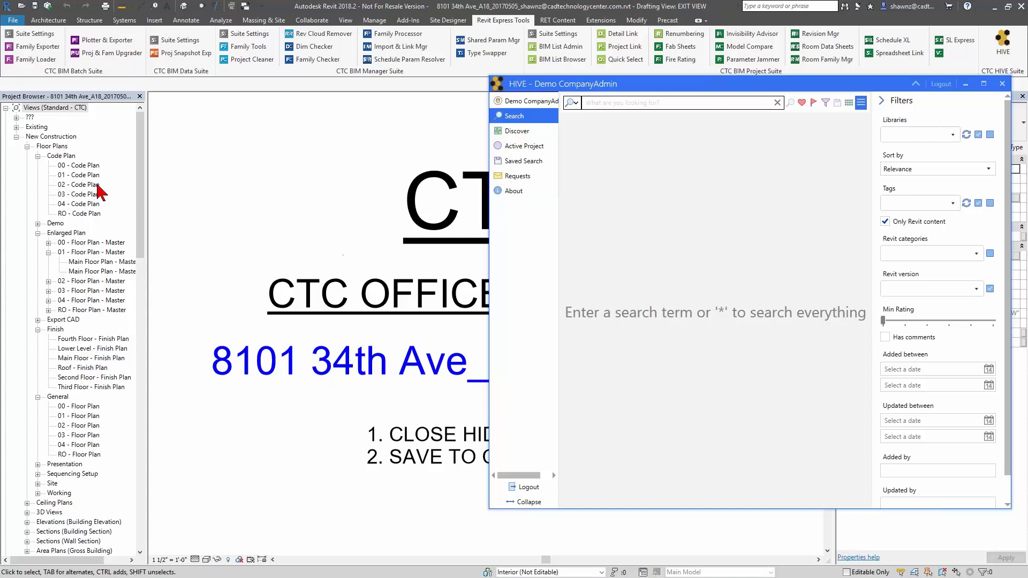
Open the General 01 - Floor Plan view and bring the room with door 117 into focus
left_click(91, 416)
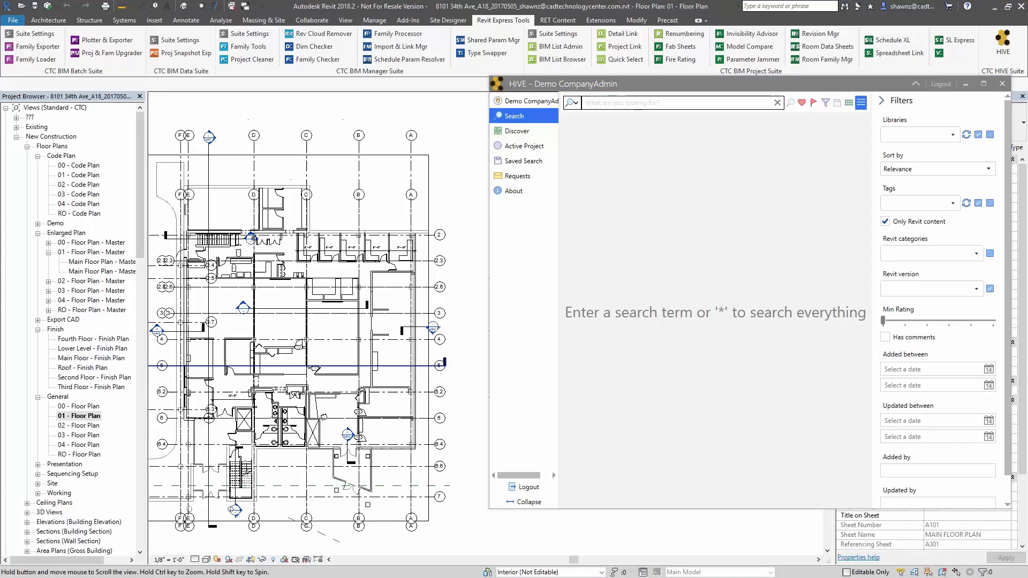
scroll(340, 348, "up", 5)
middle_click_drag(364, 224, 336, 179)
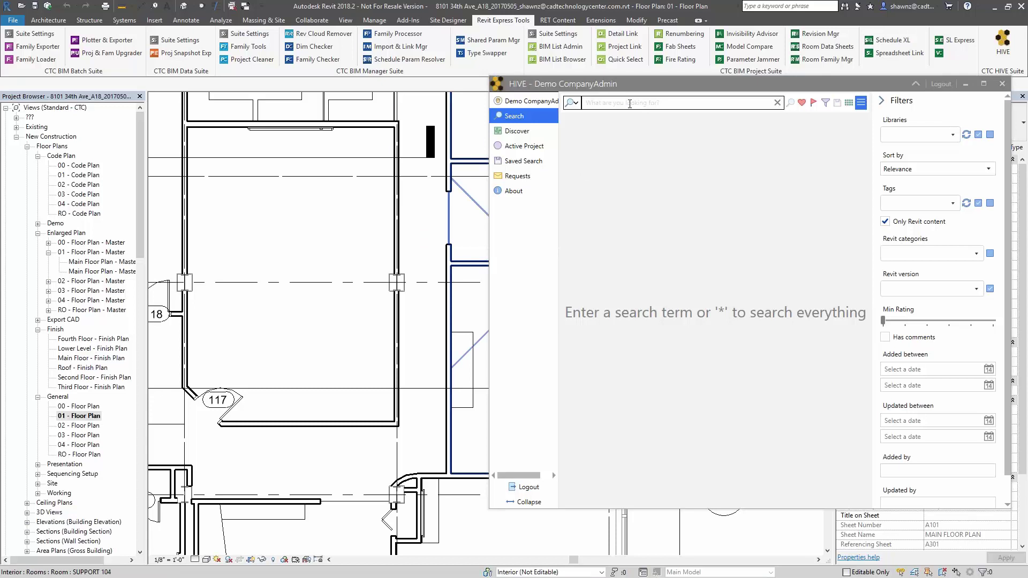
Search the HIVE content for "single door"
left_click(649, 115)
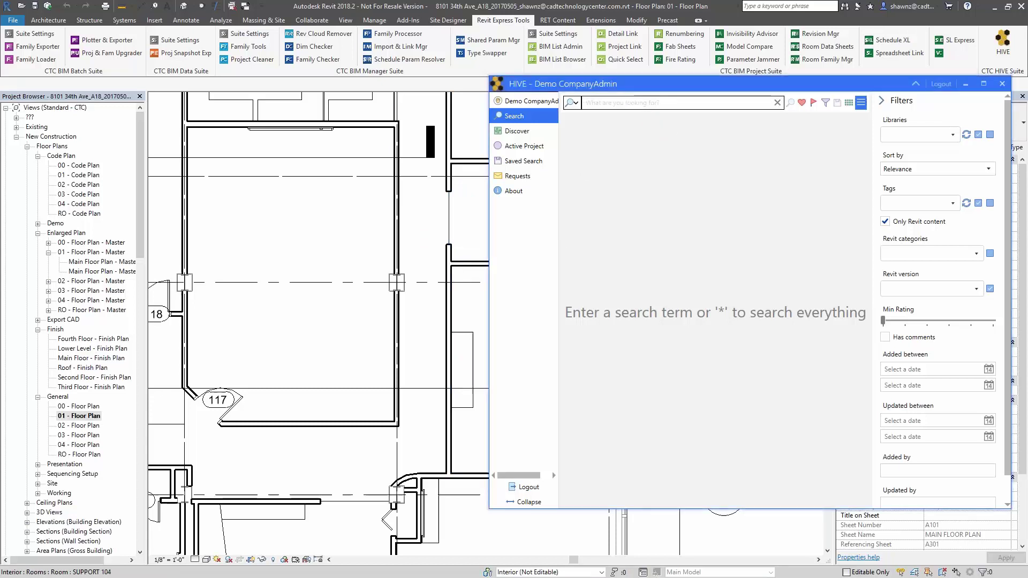
type("single door")
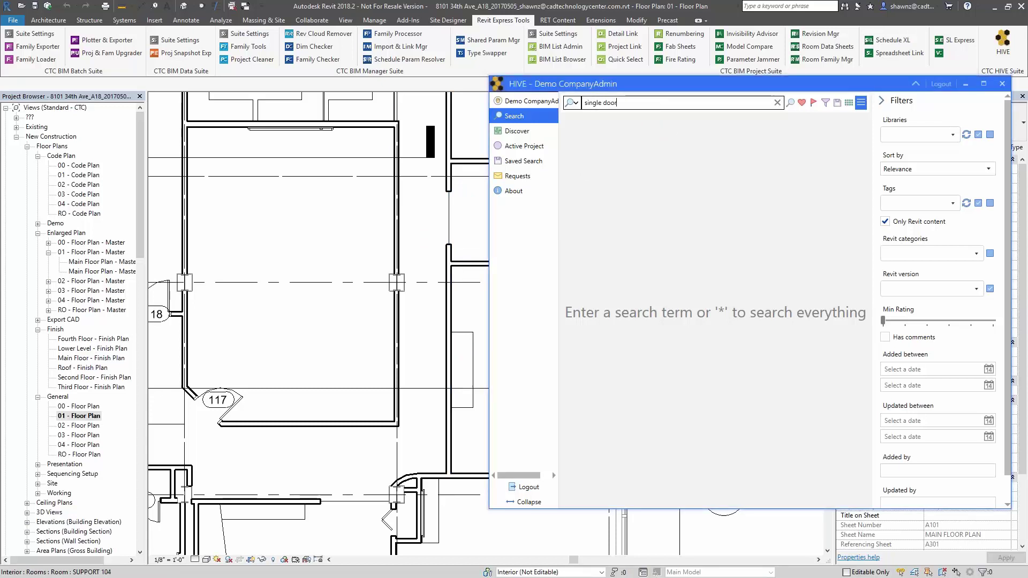
key("Return")
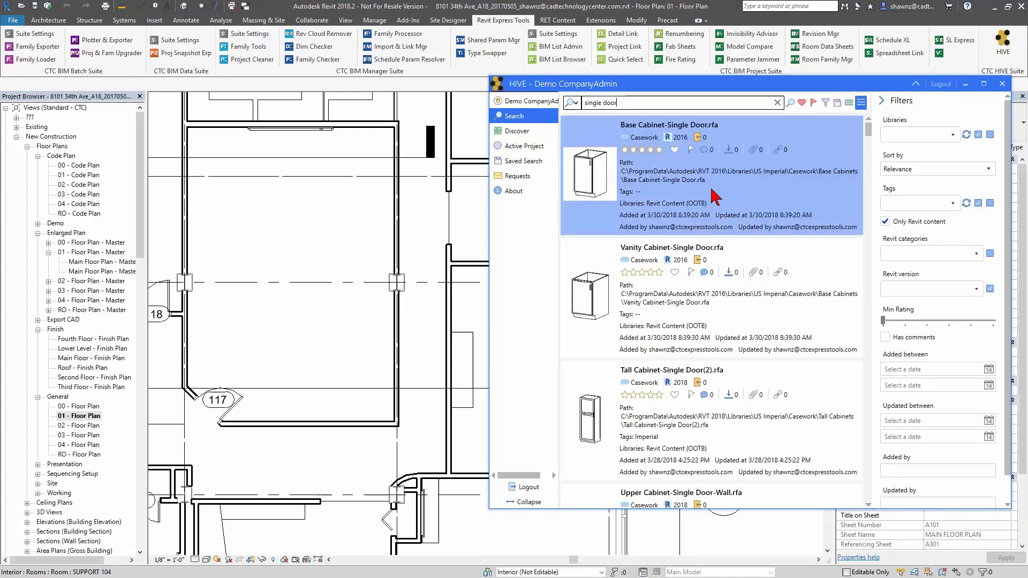
left_click(38, 232)
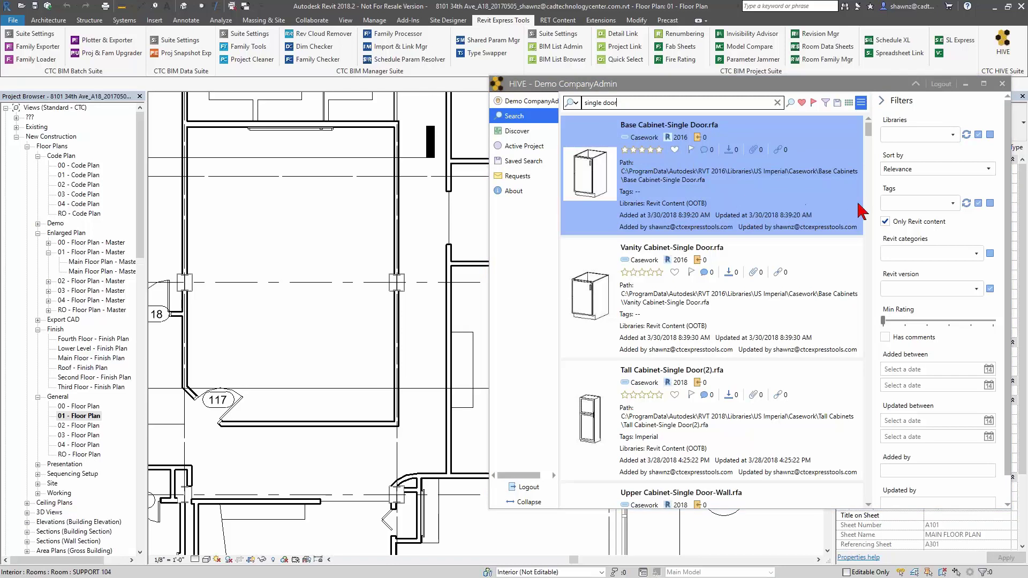
Filter the HIVE search to the Doors Revit category
left_click(926, 254)
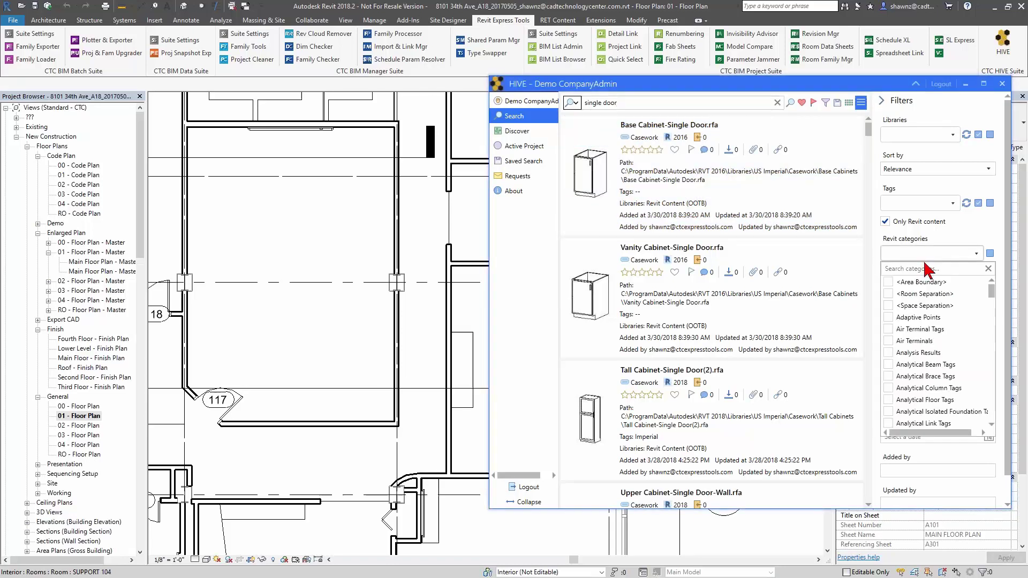
left_click(925, 268)
type("door")
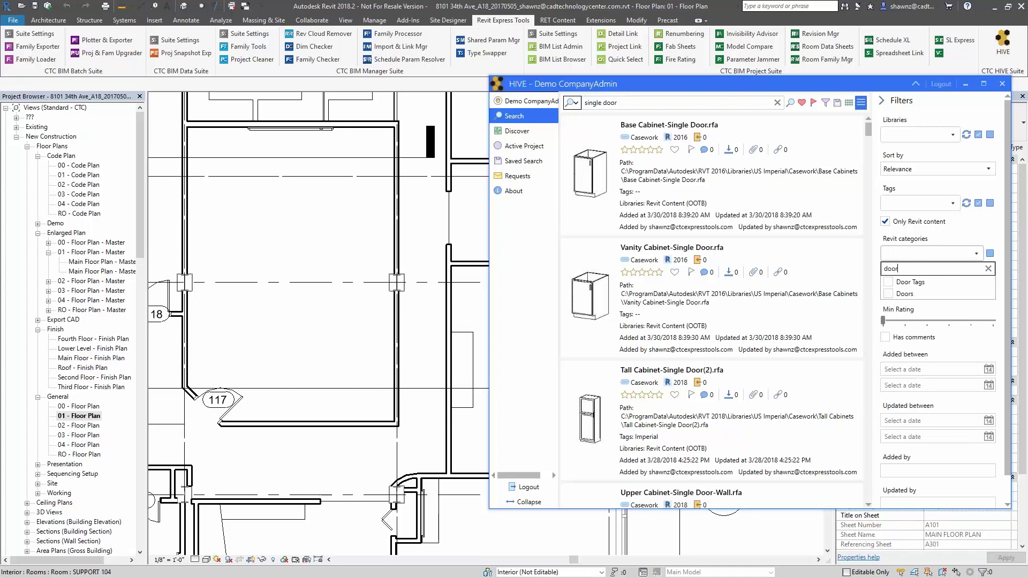
left_click(888, 294)
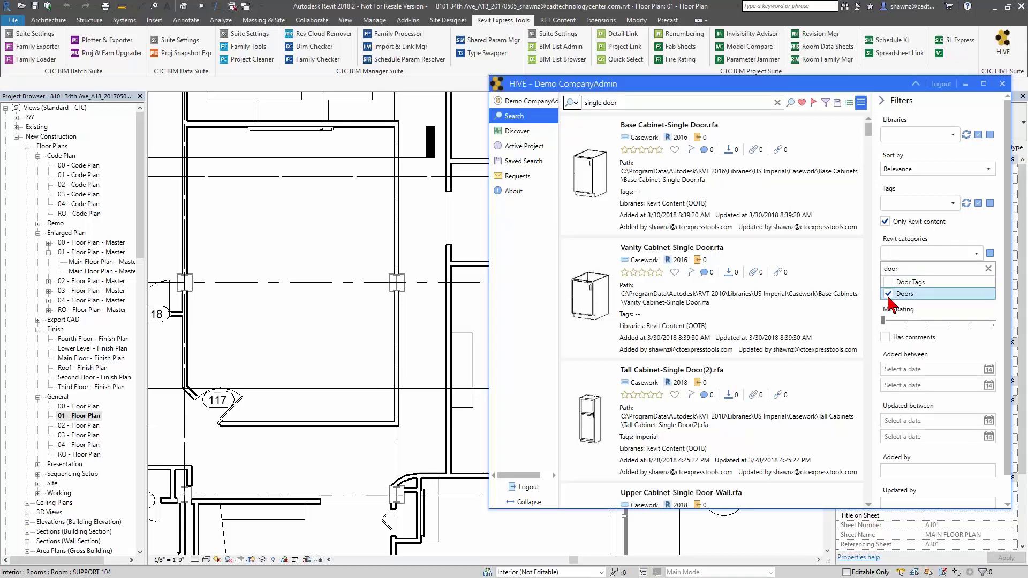
left_click(988, 268)
left_click(941, 257)
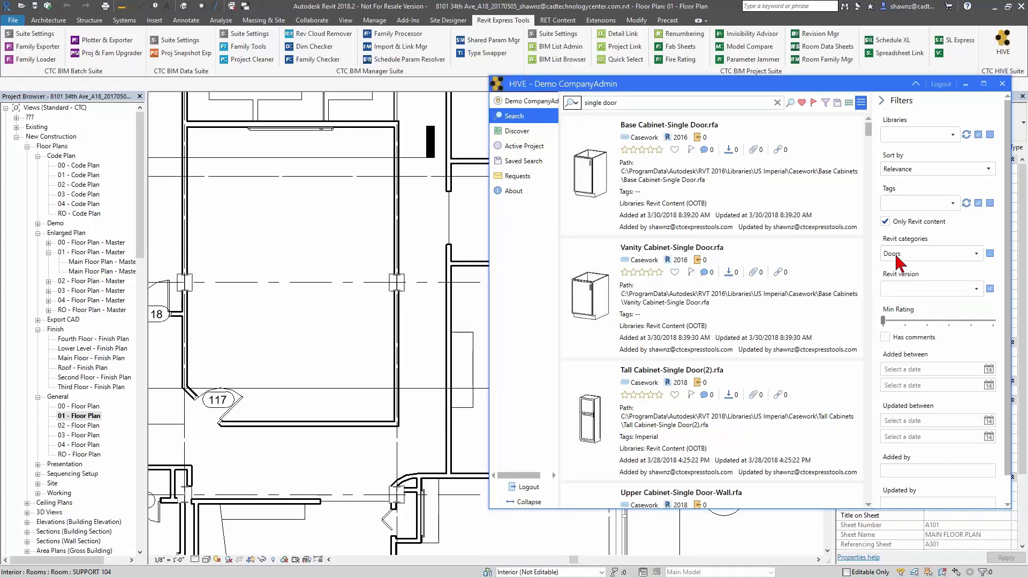
Restrict the HIVE search filter to Revit version 2018
left_click(920, 289)
left_click(888, 339)
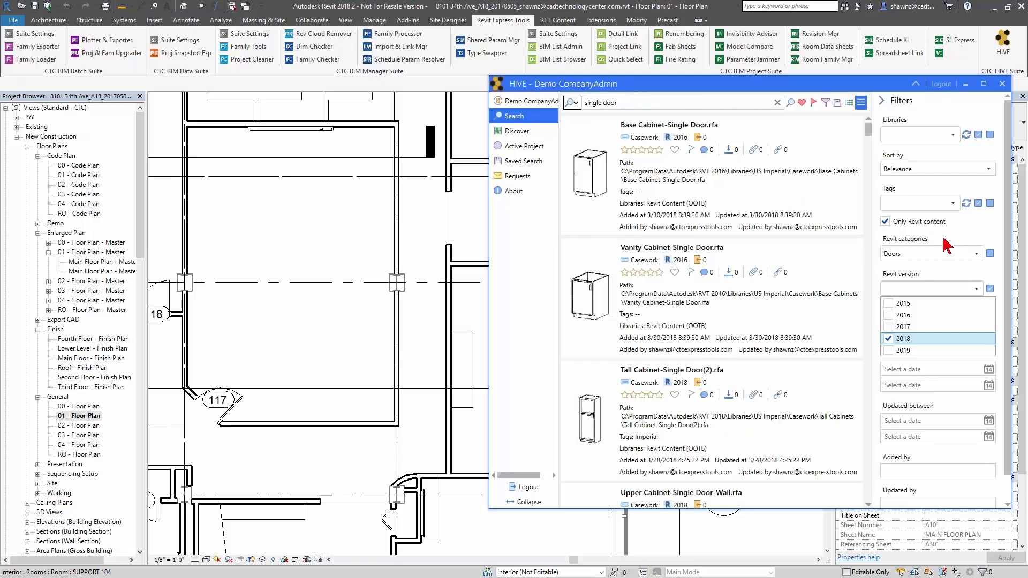
left_click(923, 266)
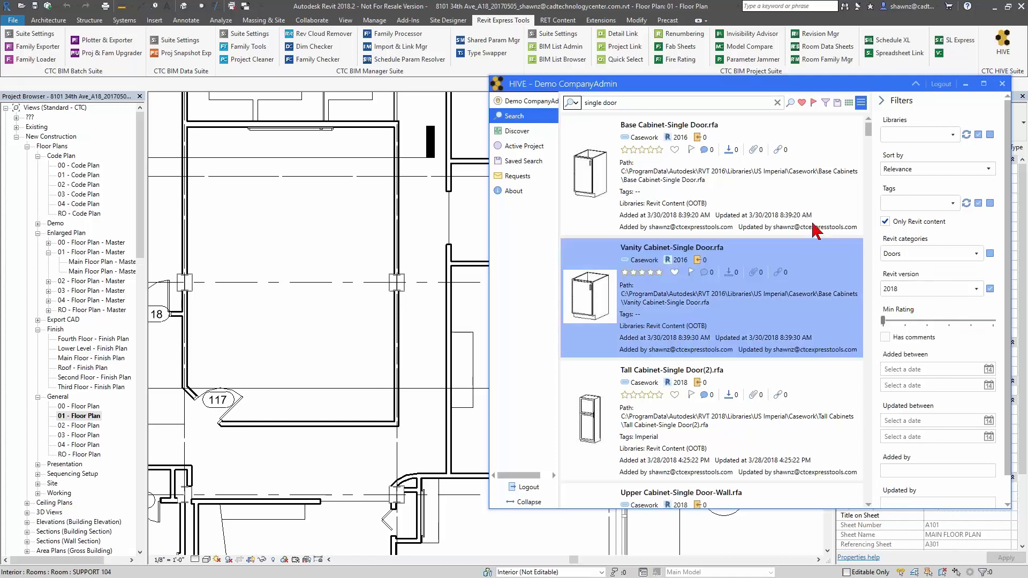
Shorten the search term to "single", rerun the HIVE search and look through the door families
left_click(649, 103)
key("BackSpace")
key("BackSpace")
key("BackSpace")
key("BackSpace")
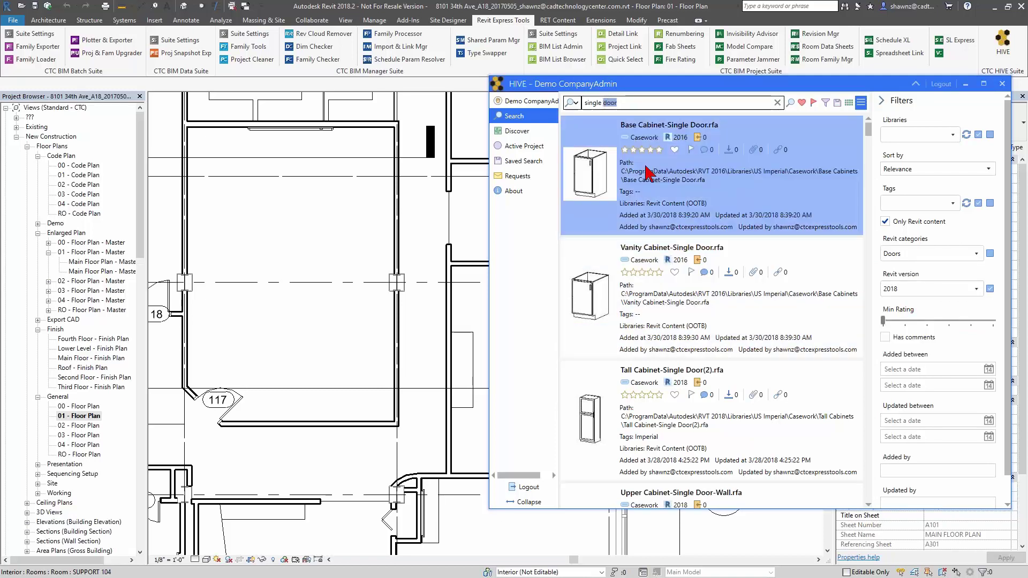
key("Return")
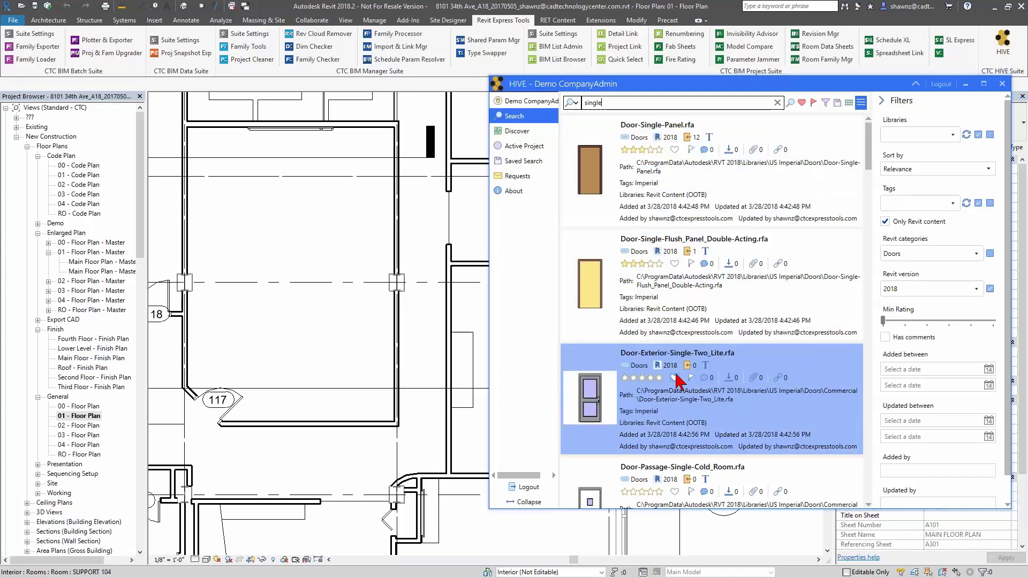
scroll(683, 369, "down", 3)
scroll(680, 415, "up", 3)
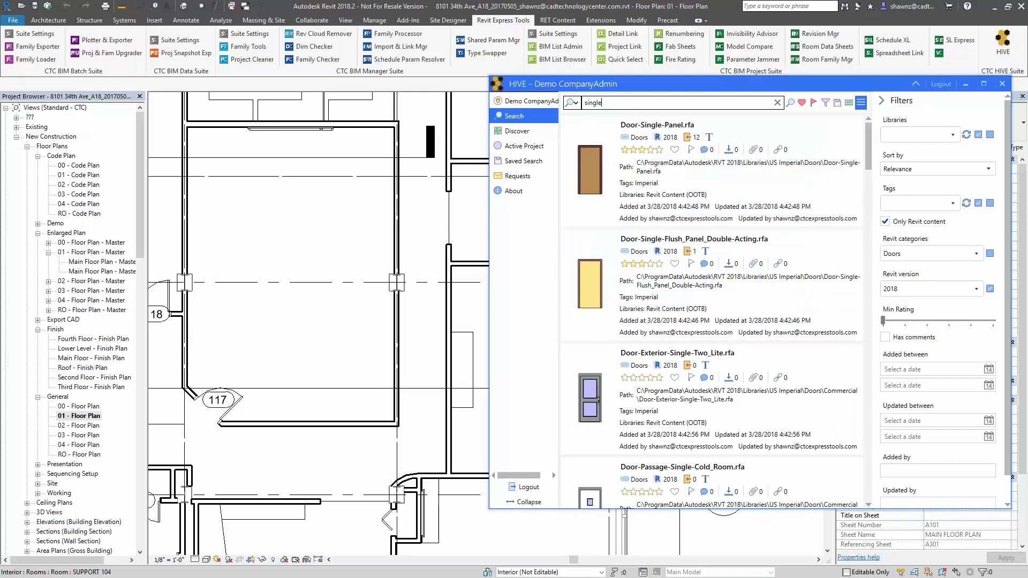
left_click_drag(600, 104, 585, 102)
left_click_drag(645, 127, 646, 129)
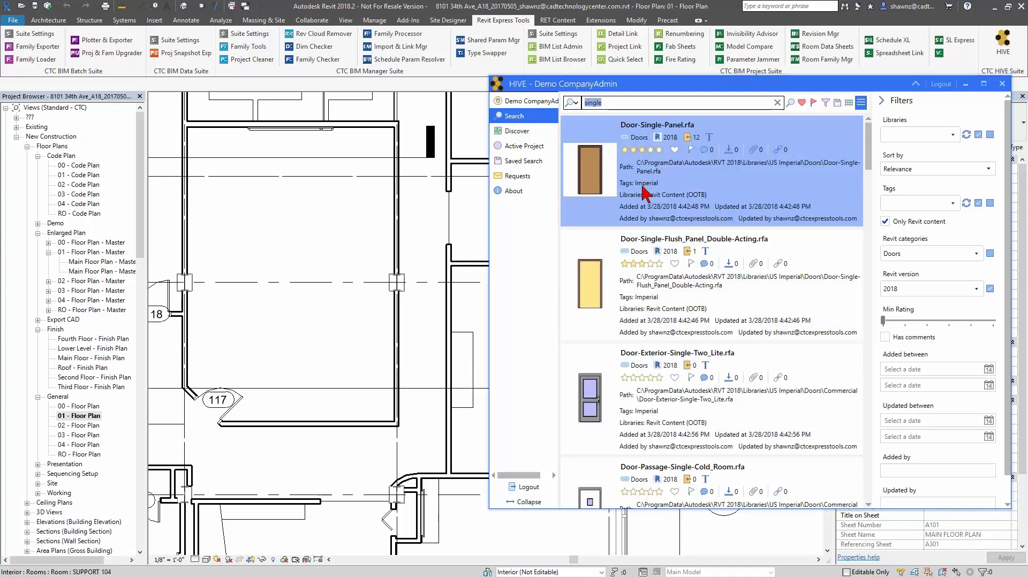
Add the Imperial tag to the search filters, rerun the search and browse the results
left_click(910, 203)
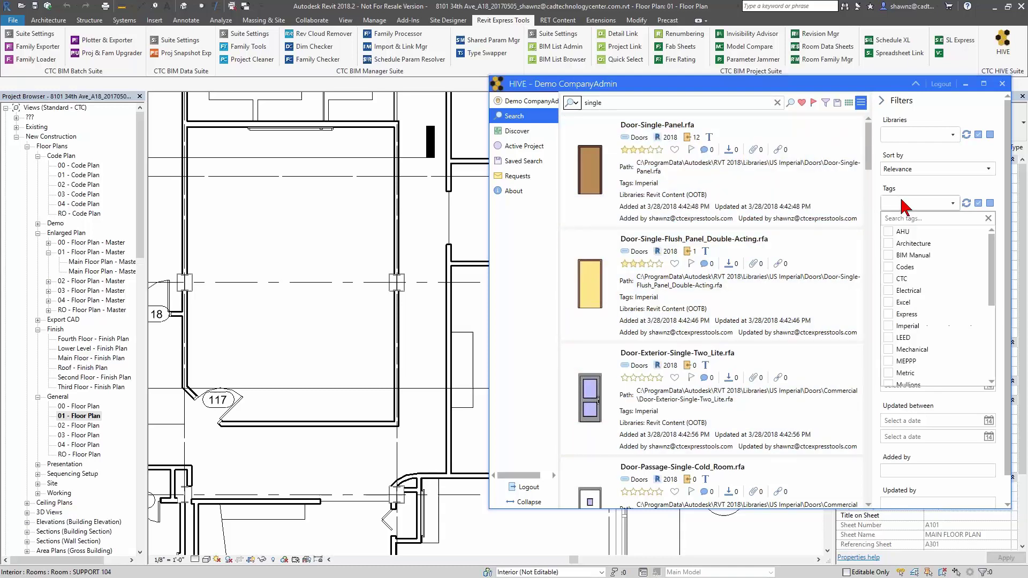
left_click(889, 338)
left_click(890, 326)
left_click(889, 337)
left_click(905, 328)
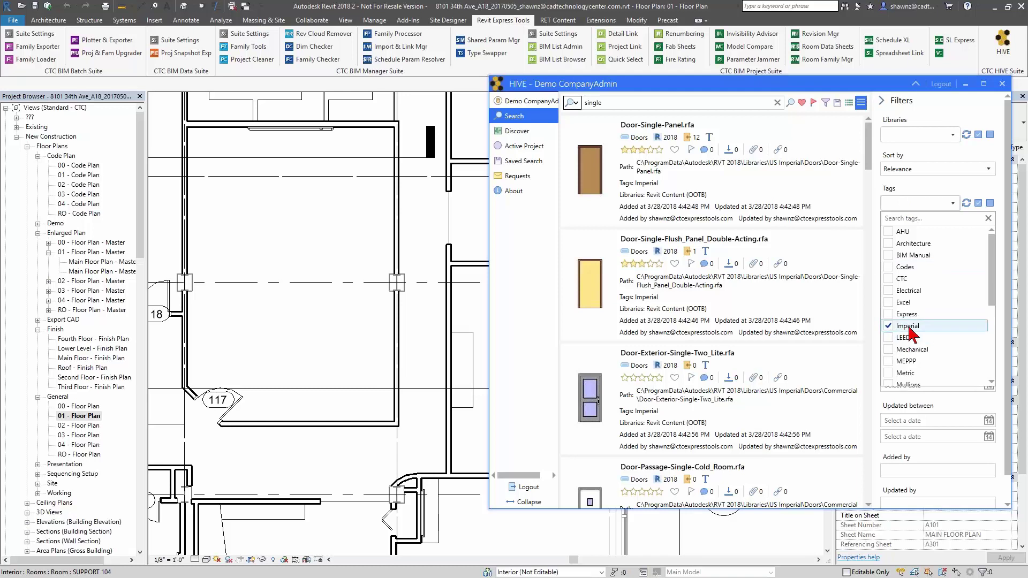
left_click(906, 203)
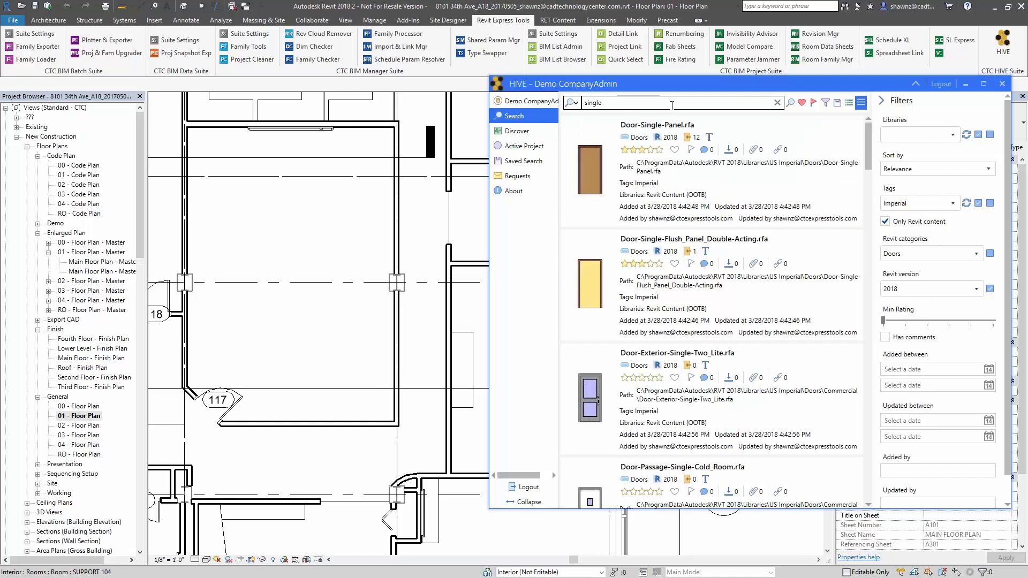
left_click(790, 103)
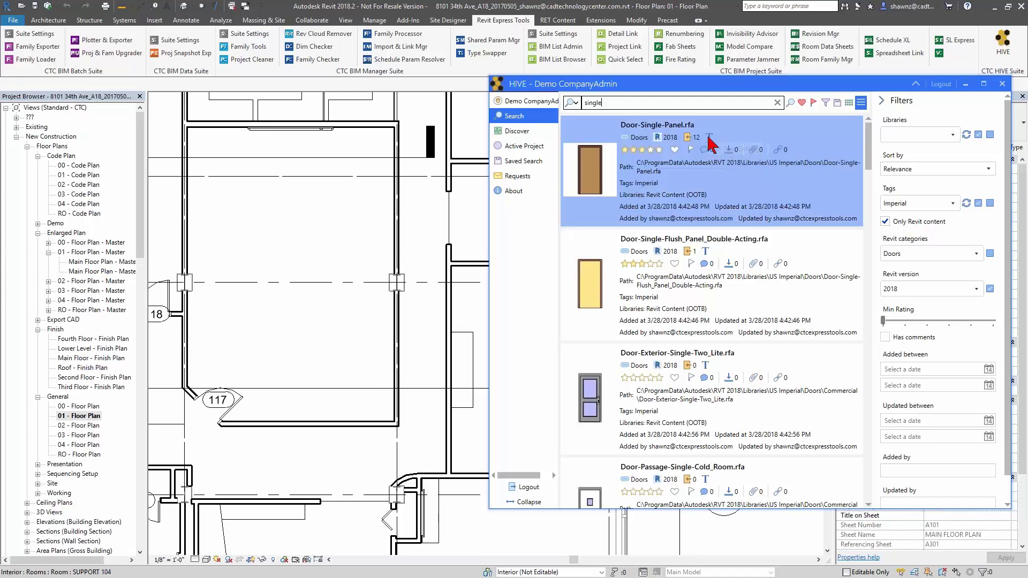
scroll(715, 278, "down", 10)
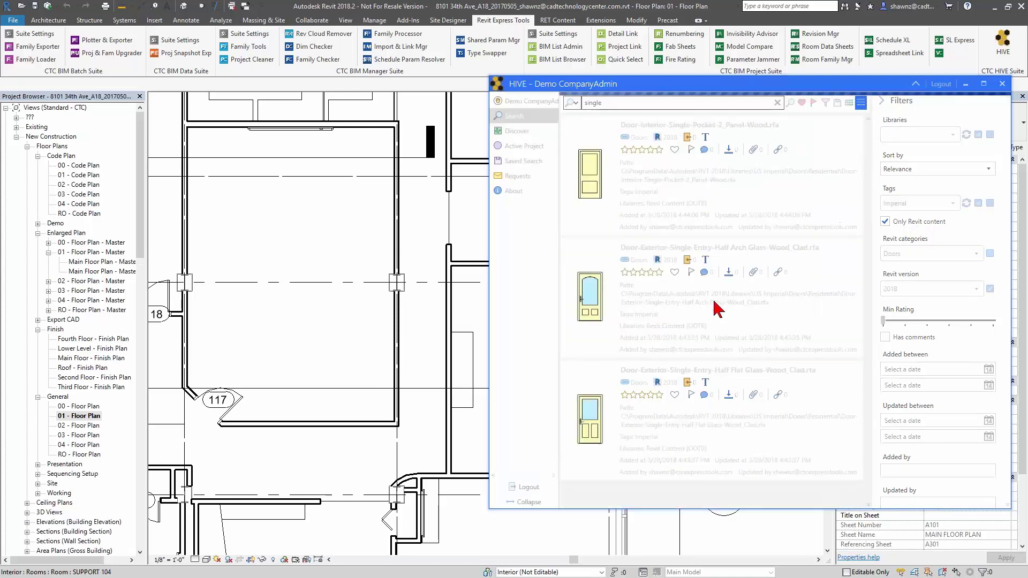
scroll(719, 383, "up", 10)
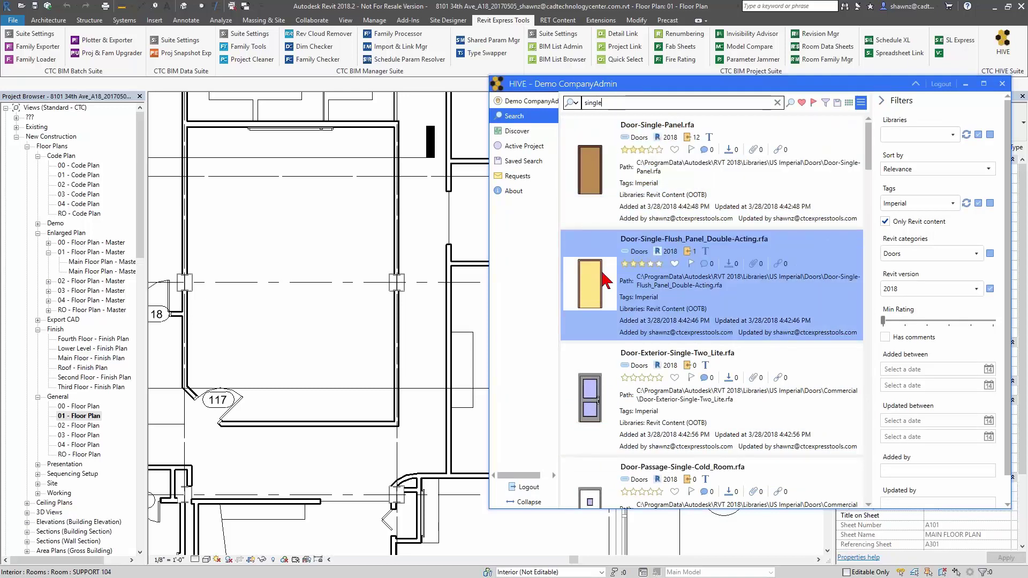
Bring Door-Single-Flush_Panel_Double-Acting.rfa into the floor plan, loading only the 34" x 84" and 36" x 84" types
mouse_move(607, 293)
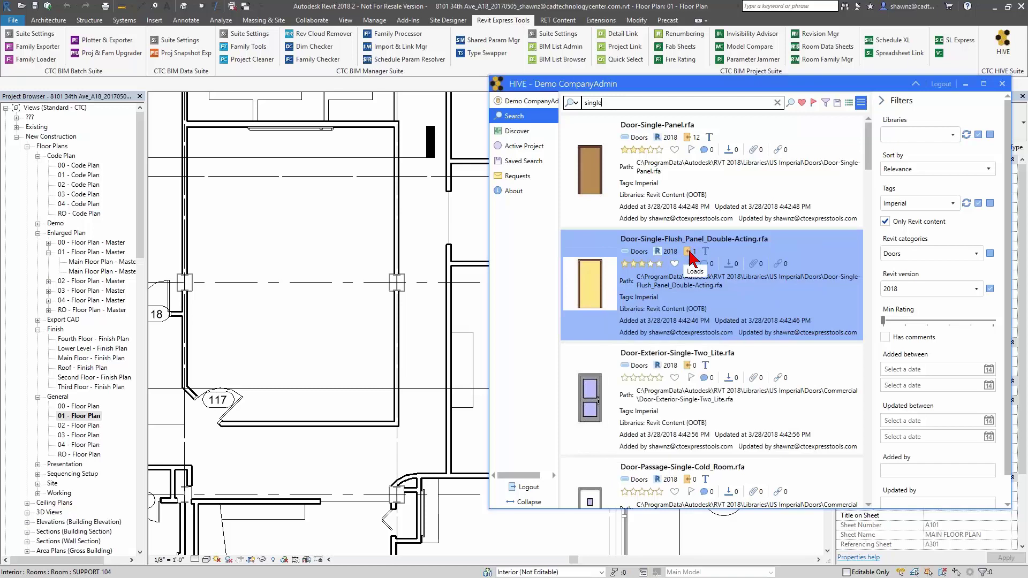
left_click(589, 295)
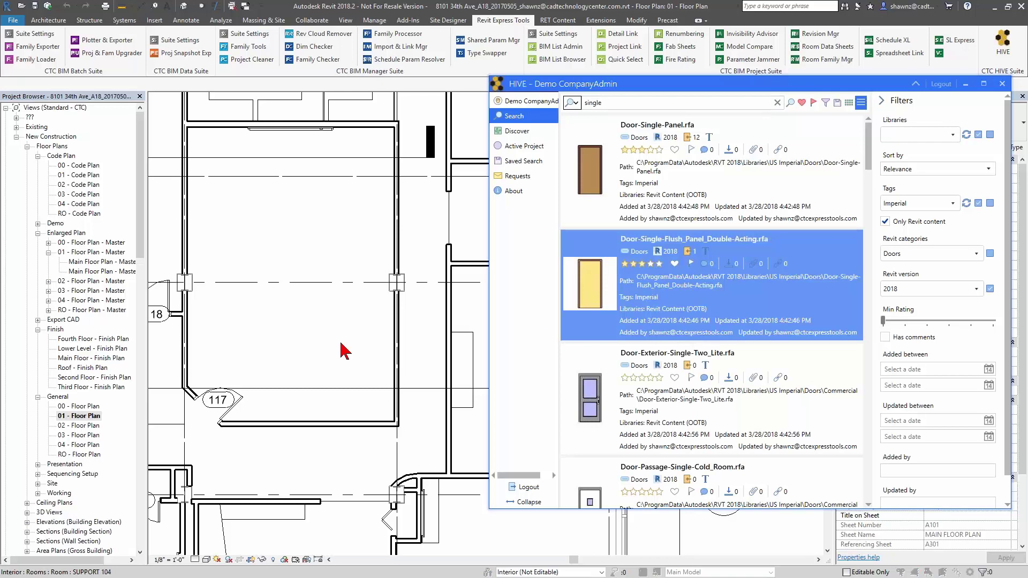
left_click_drag(352, 276, 394, 149)
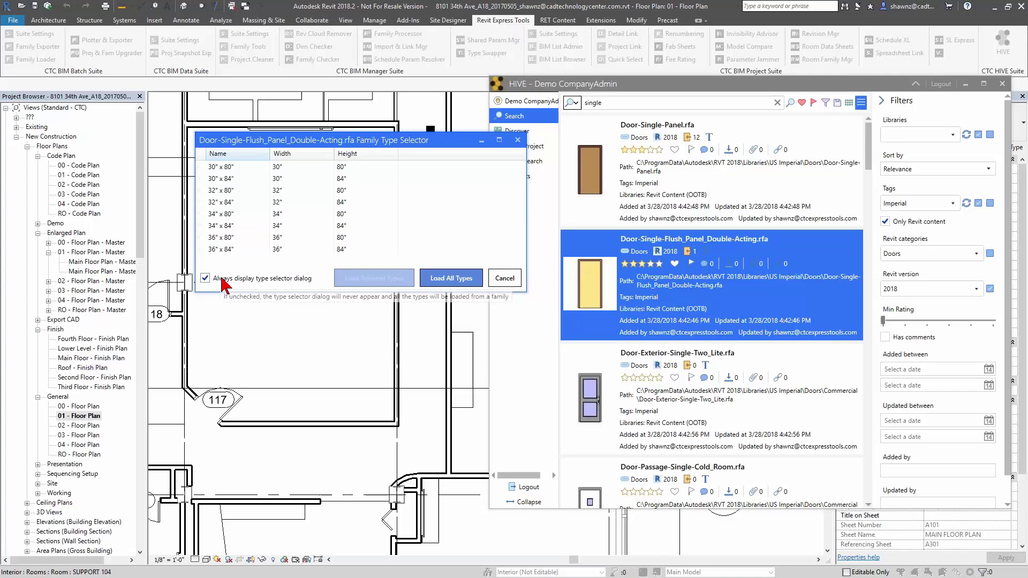
left_click_drag(231, 249, 232, 225)
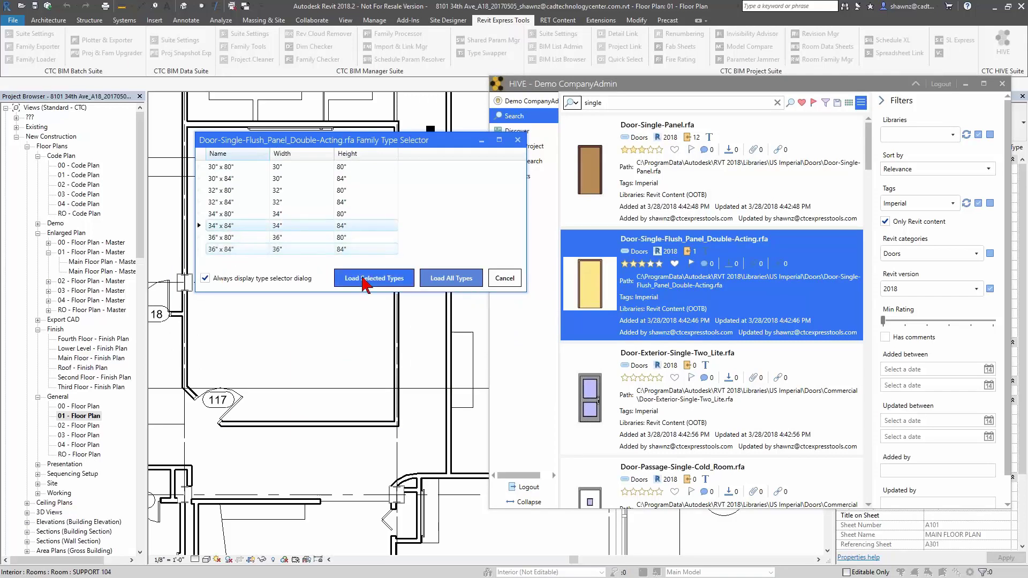
left_click(375, 278)
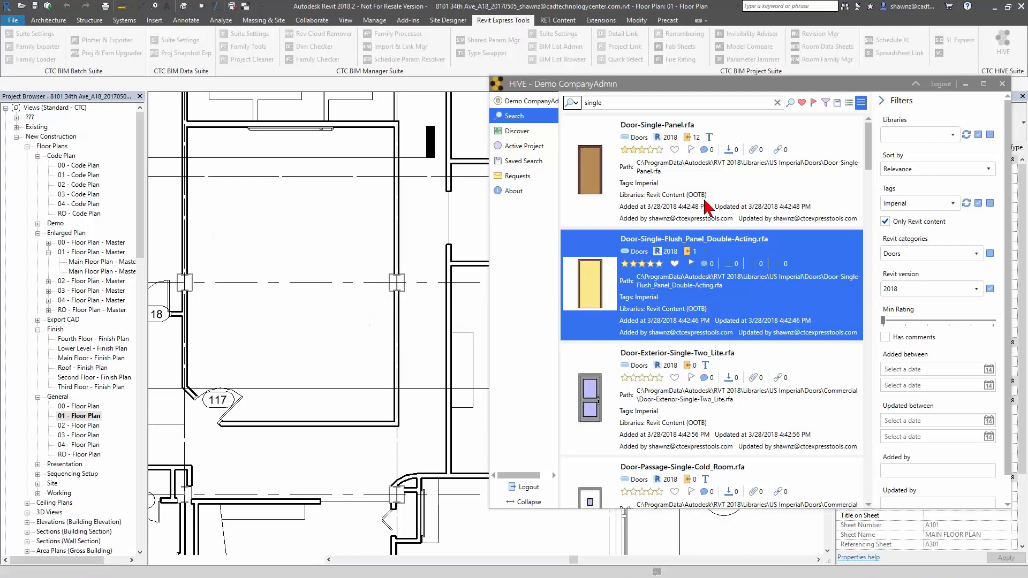
Collapse the HIVE window and place the 34" x 84" door in the room's east wall, about 5' below the grid 4 column
left_click(916, 84)
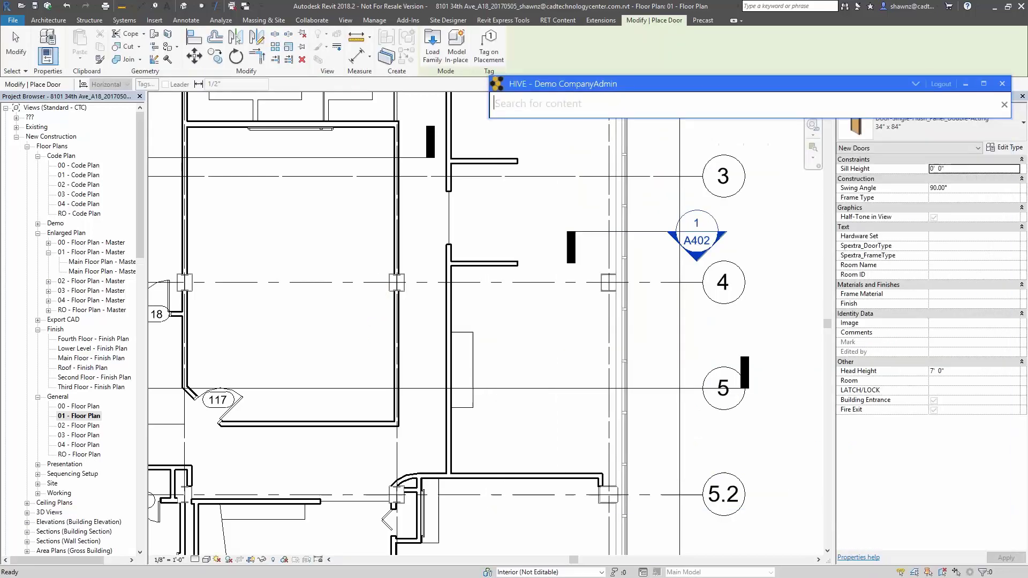
left_click(970, 131)
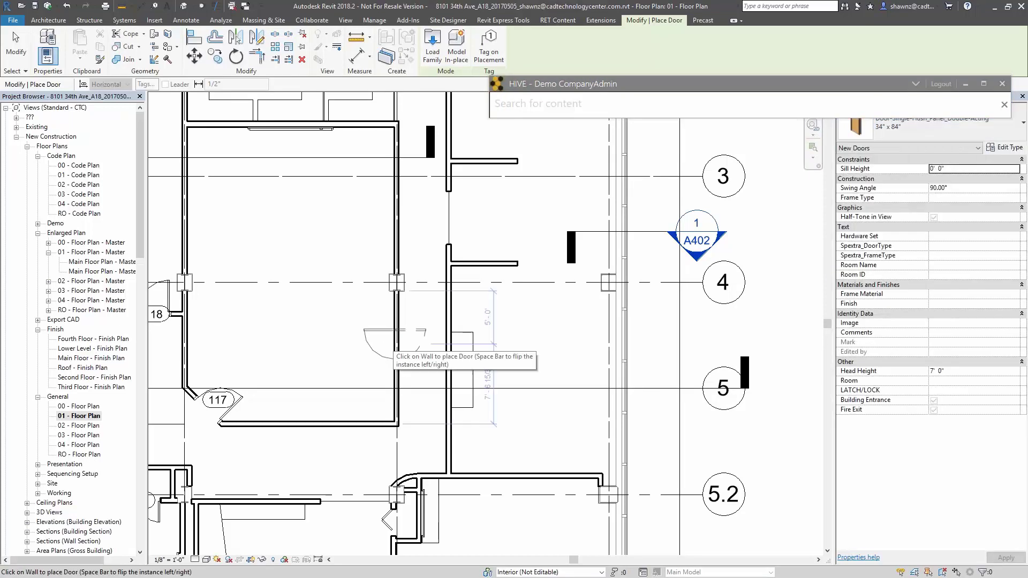
left_click(418, 354)
key("Escape")
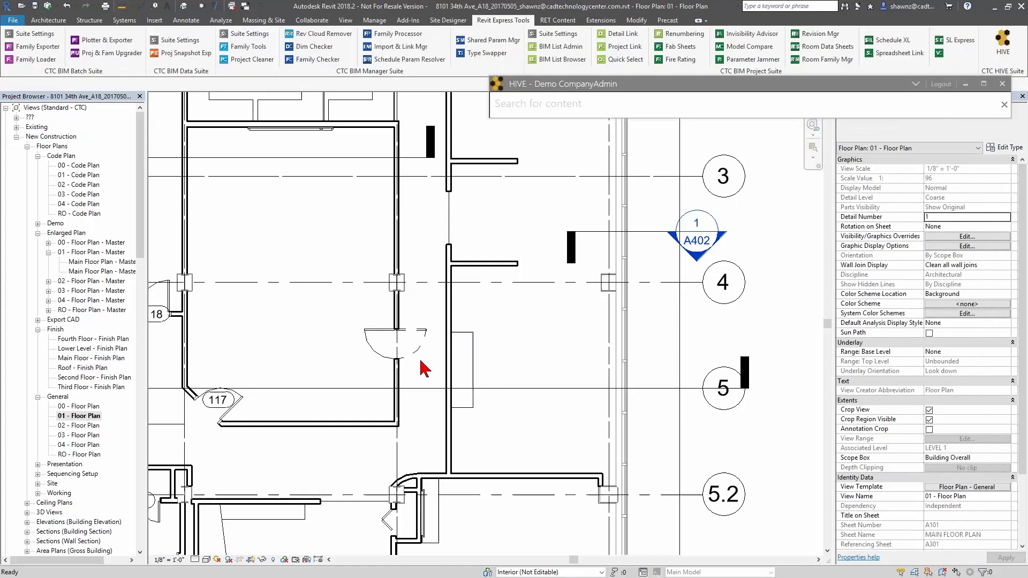
left_click(424, 338)
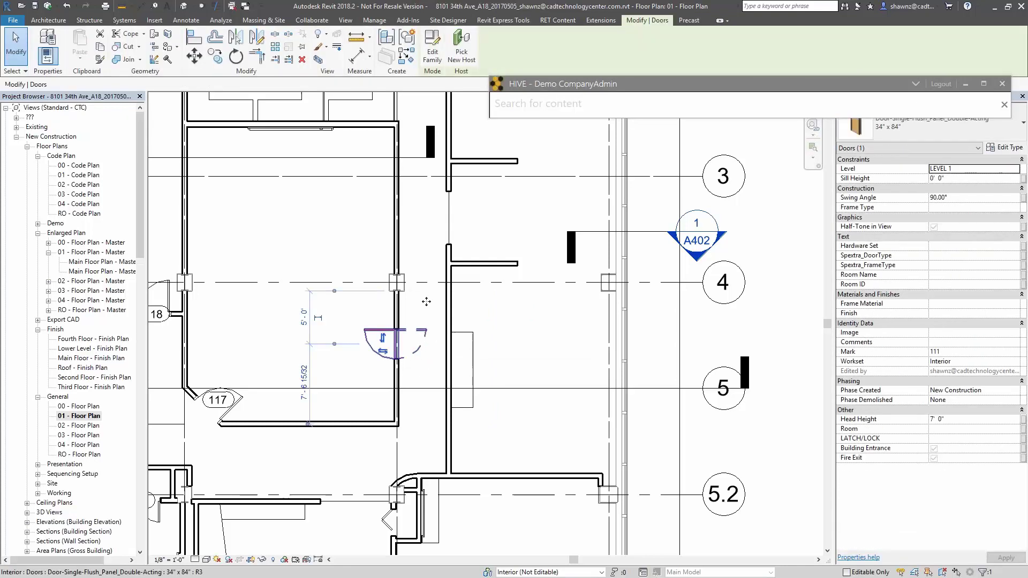
left_click_drag(425, 338, 419, 212)
key("Escape")
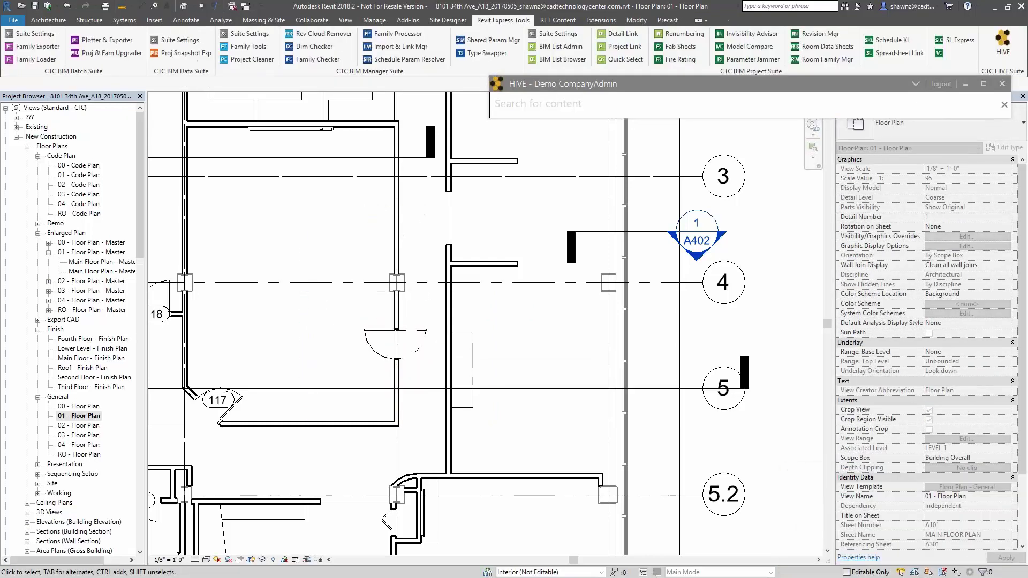
Rehost the double-acting door on the east wall segment above grid 4, about 5'-6" from the column
left_click(419, 333)
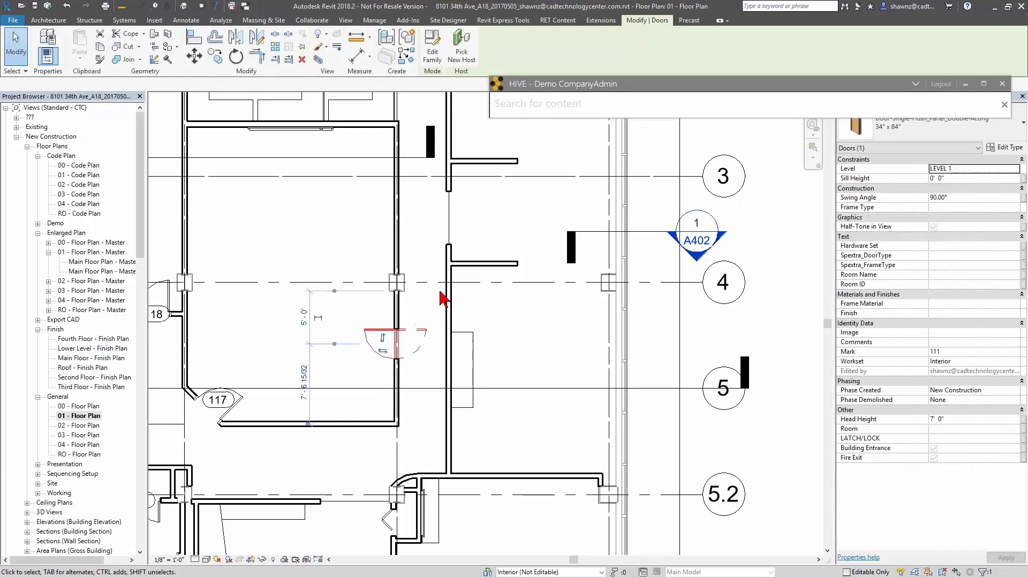
left_click(461, 50)
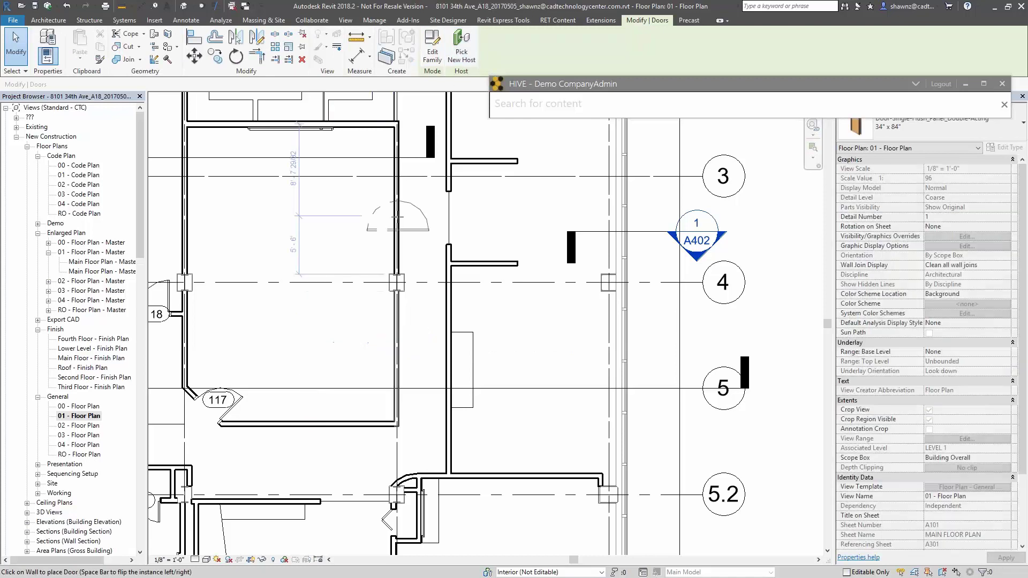
left_click(419, 225)
key("Escape")
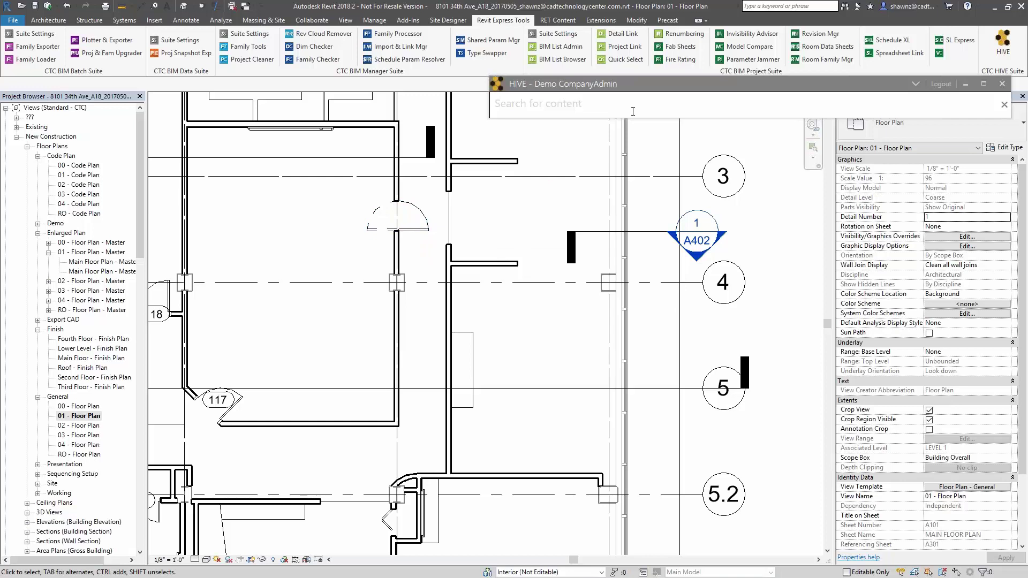
Search the HIVE content for "double" from the collapsed search bar
left_click(916, 84)
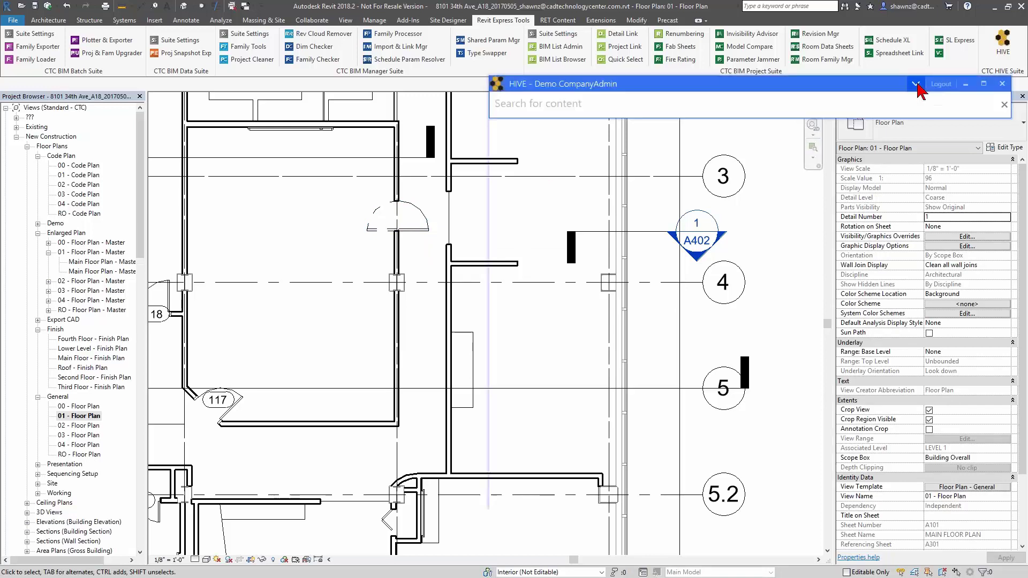
left_click(916, 85)
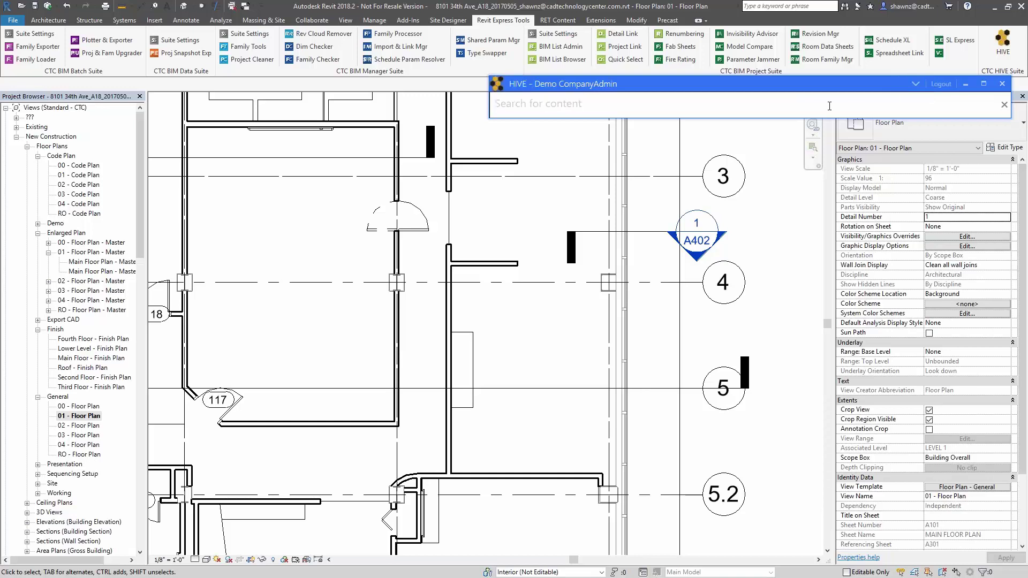
type("double")
key("Return")
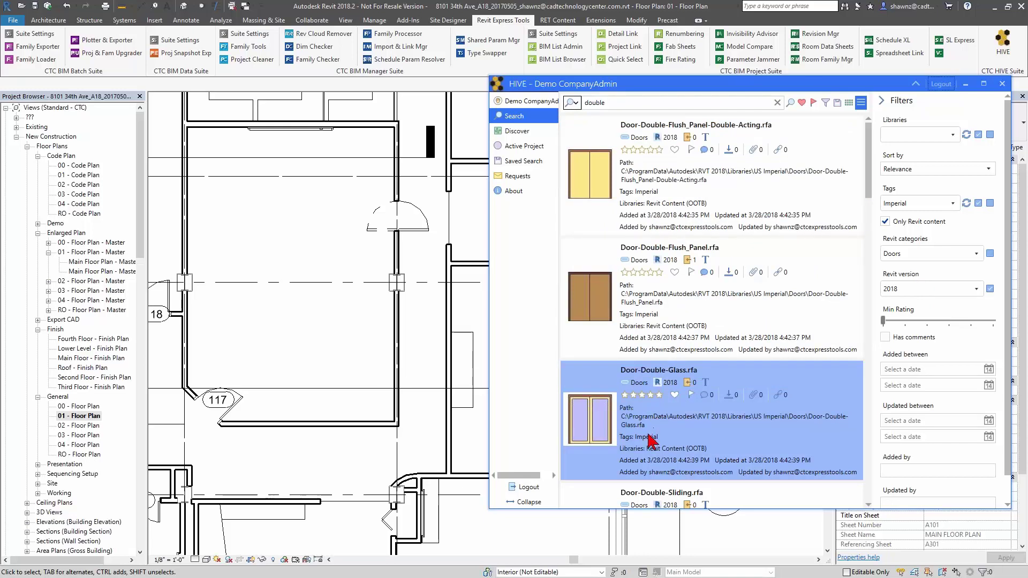
Bring Door-Double-Glass.rfa into the floor plan, loading only the 68" x 84" and 72" x 84" types
left_click_drag(649, 444, 286, 354)
left_click(200, 372)
left_click(151, 335, "shift")
left_click(156, 324)
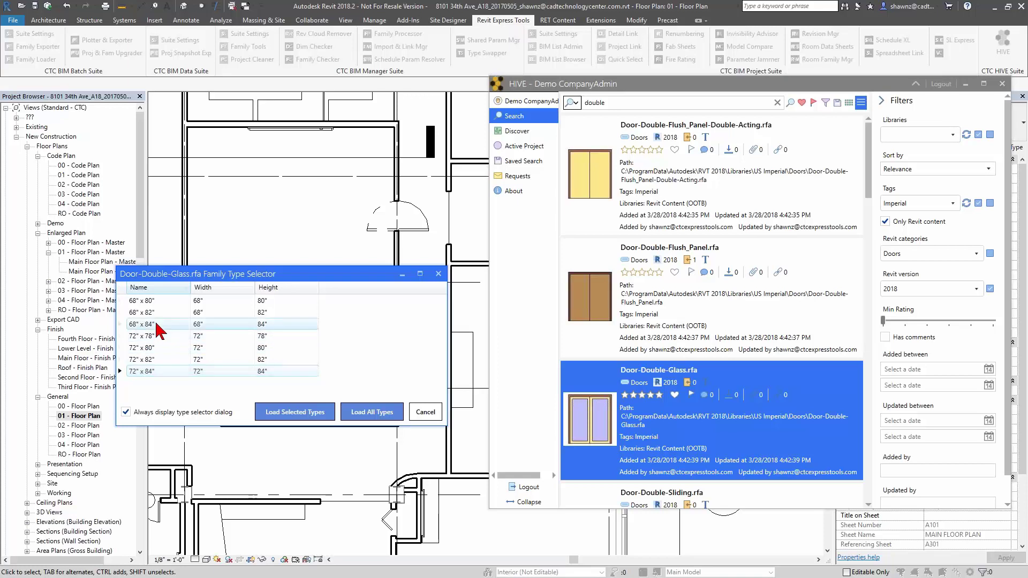
left_click(308, 413)
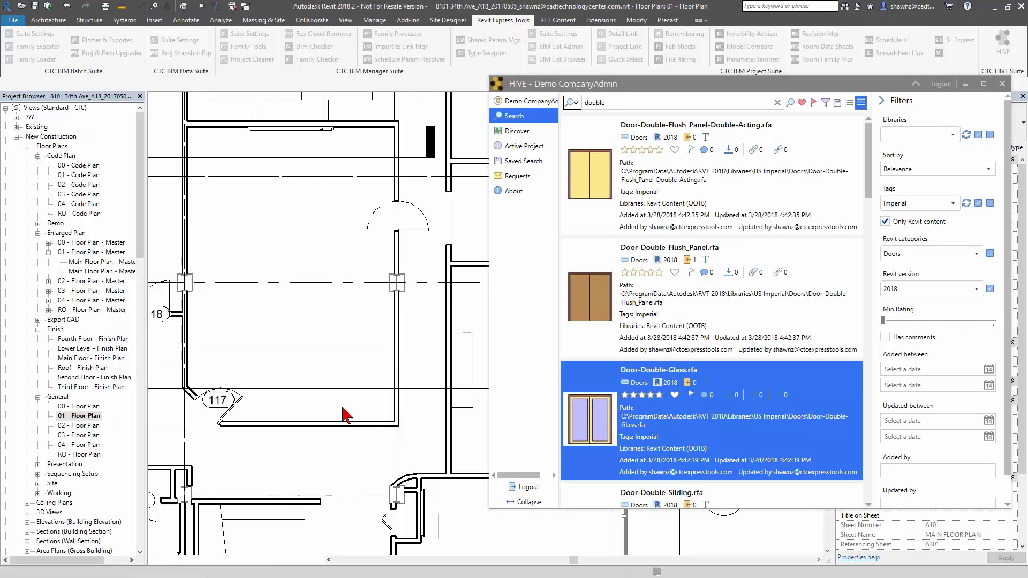
Place the double glass door in the room's south wall, between door 117 and the southeast corner, and end the placement
left_click(343, 430)
key("Escape")
key("Escape")
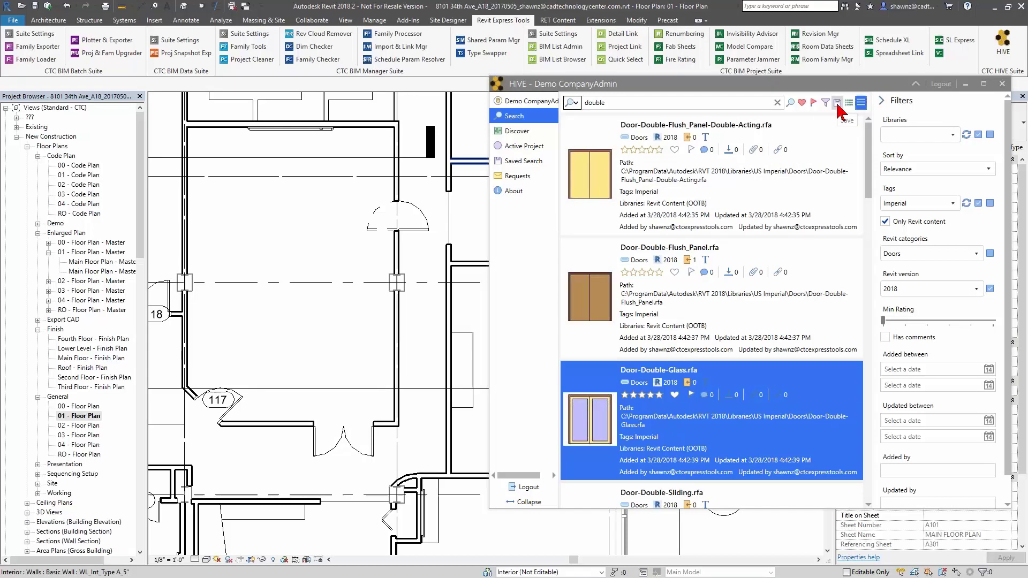
Run the saved search Rectangular Air Terminals and review its library selection, search text and first results
left_click(572, 102)
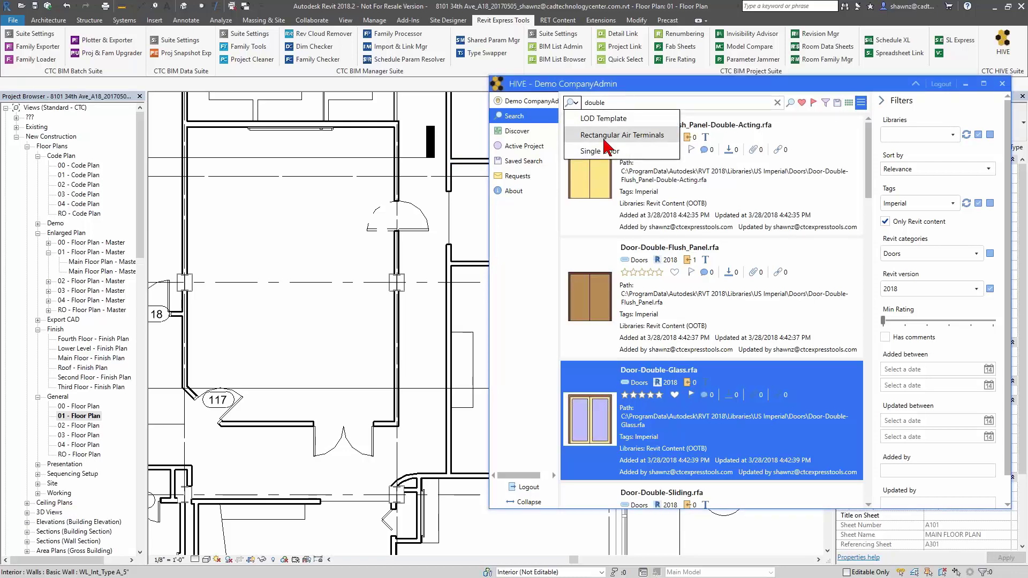
left_click(604, 137)
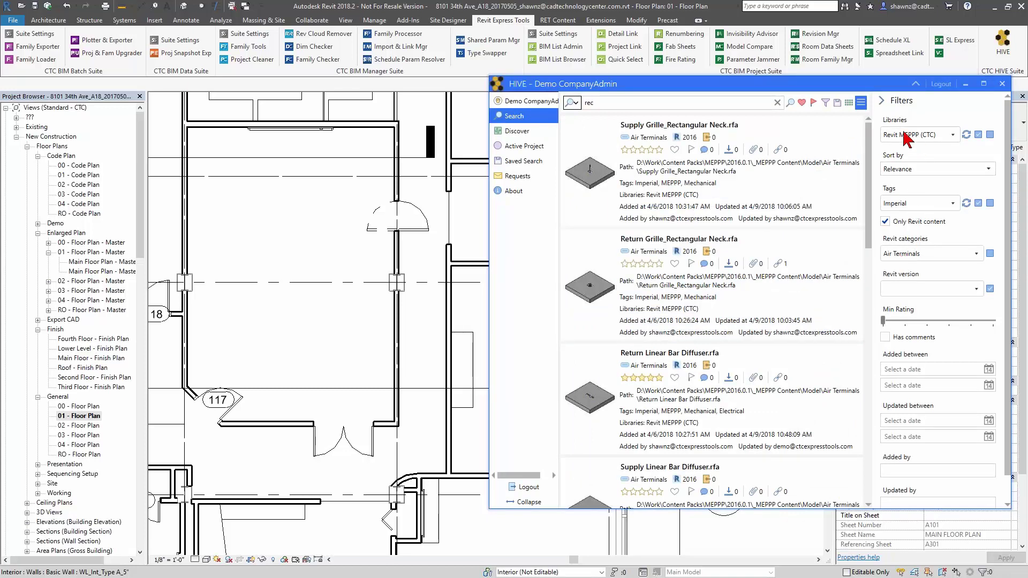
left_click(926, 134)
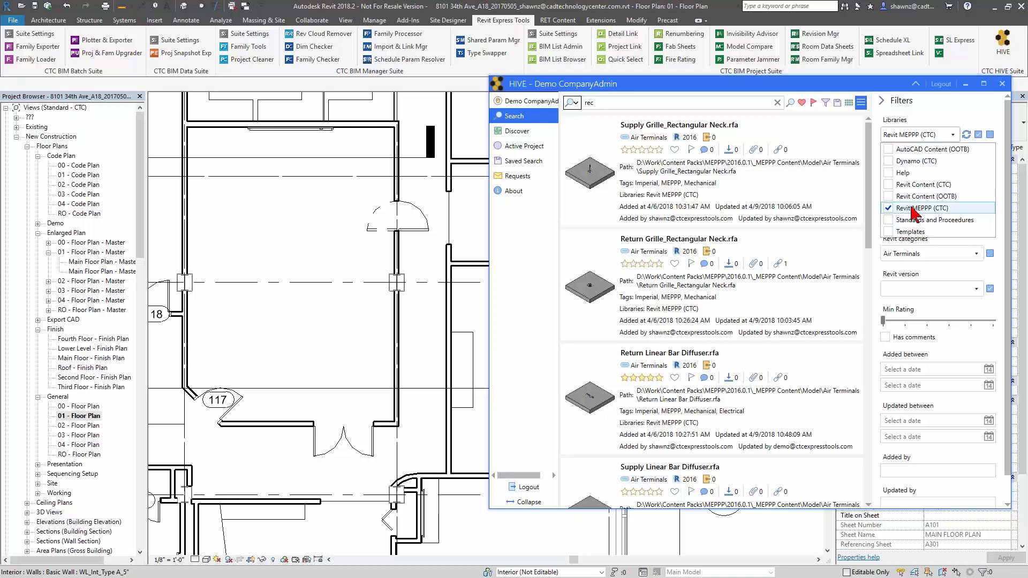
left_click(920, 119)
left_click(692, 173)
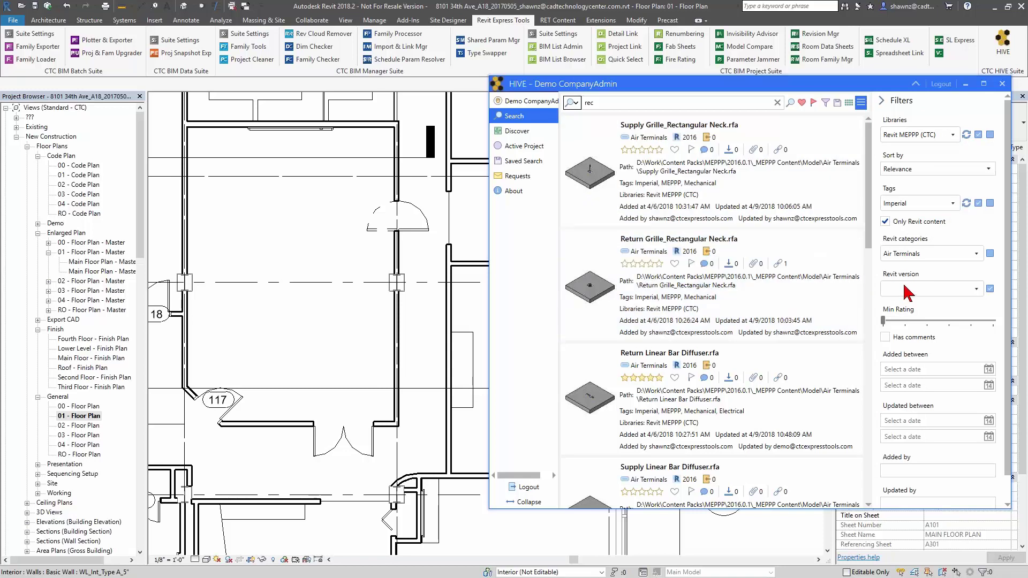
double_click(594, 103)
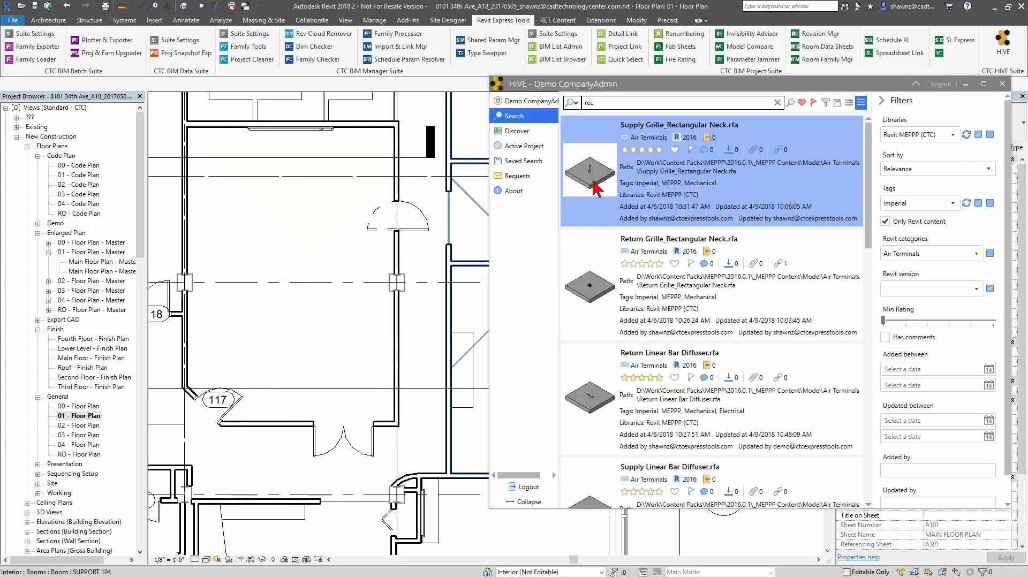
mouse_move(595, 189)
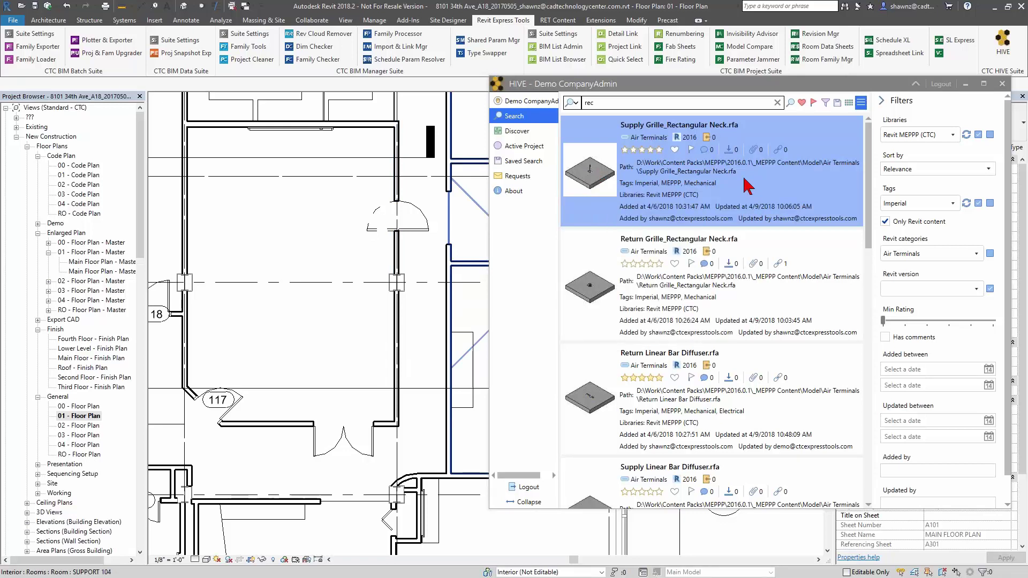
Clear the search text along with the library, tag and Revit category filters
left_click(779, 106)
left_click(777, 103)
left_click(989, 134)
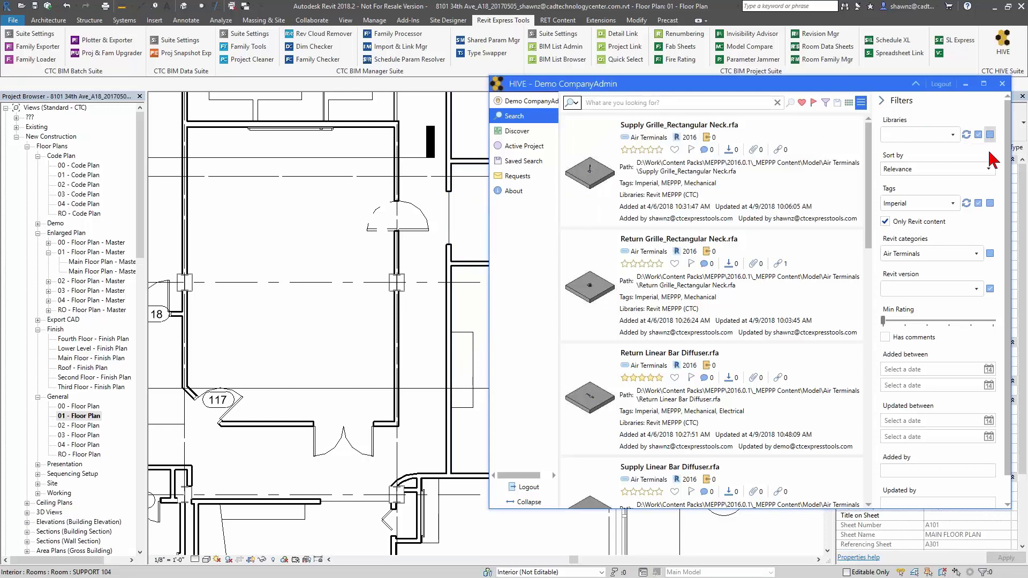
left_click(990, 203)
left_click(990, 254)
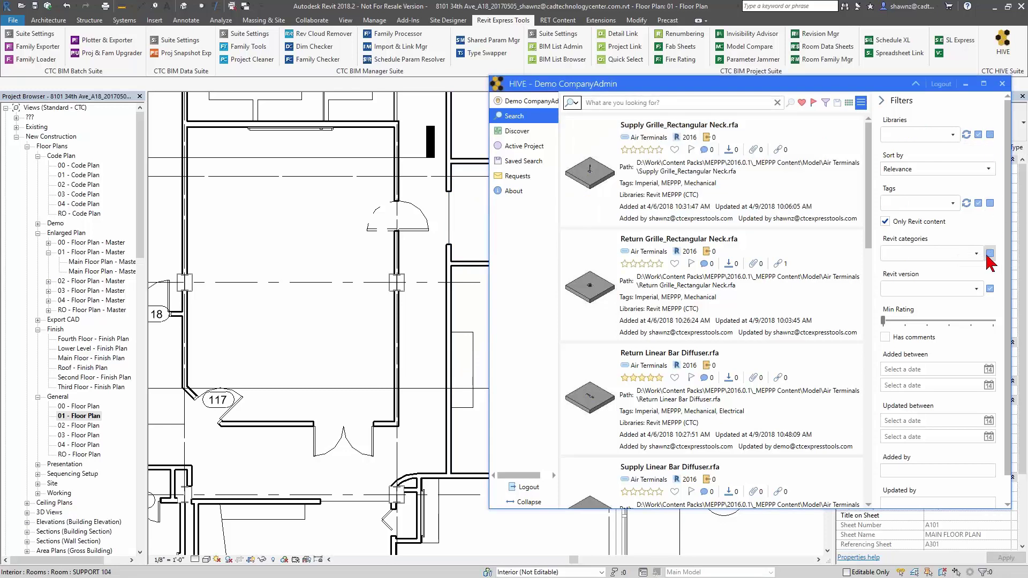
Search for "lod" without the Only Revit content restriction and view the actions available for LOD-Spec-2017-Part-I-2017-11-07-1.pdf
left_click(901, 136)
left_click(713, 102)
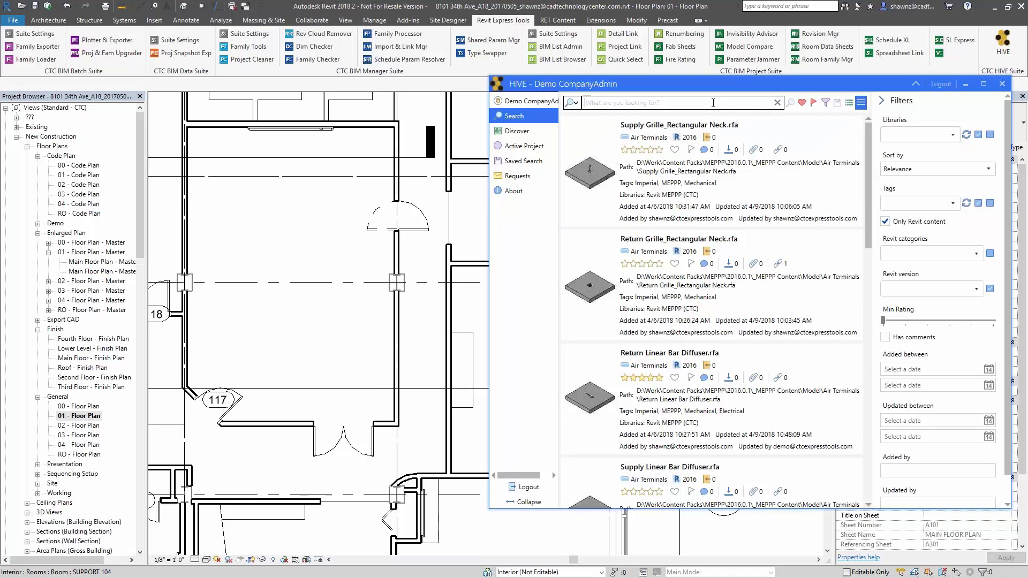
type("lod")
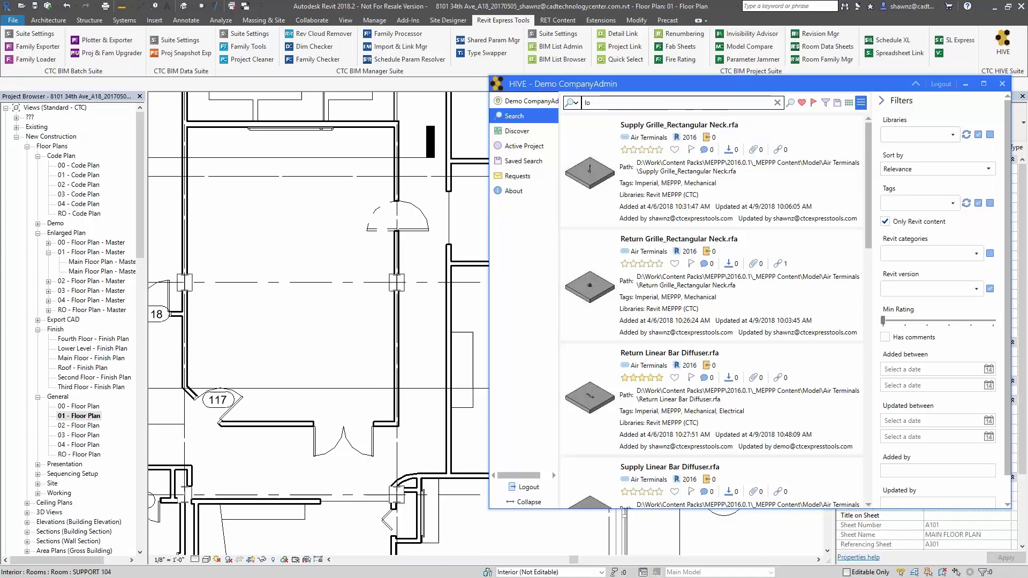
left_click(895, 225)
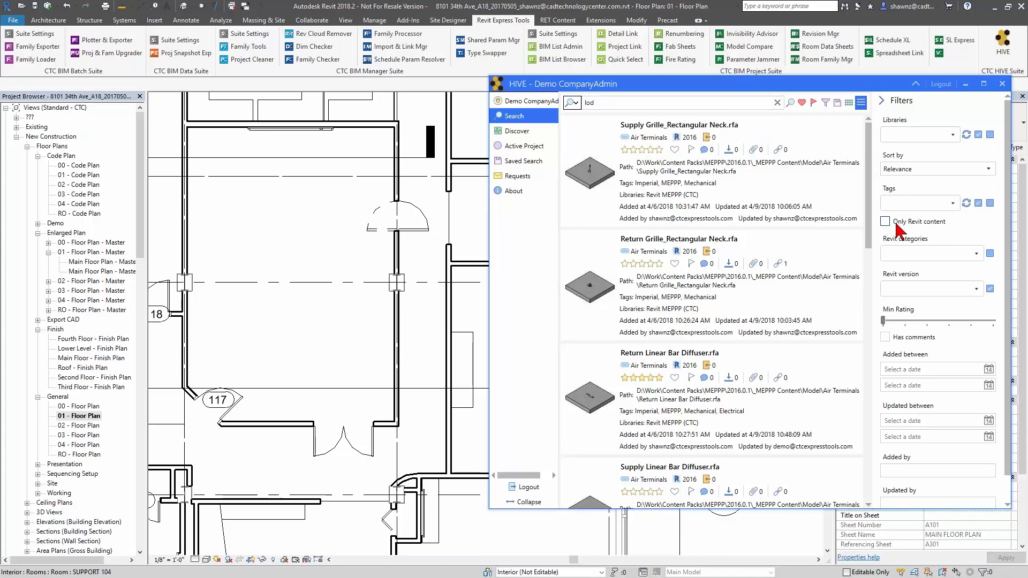
left_click(676, 104)
key("Return")
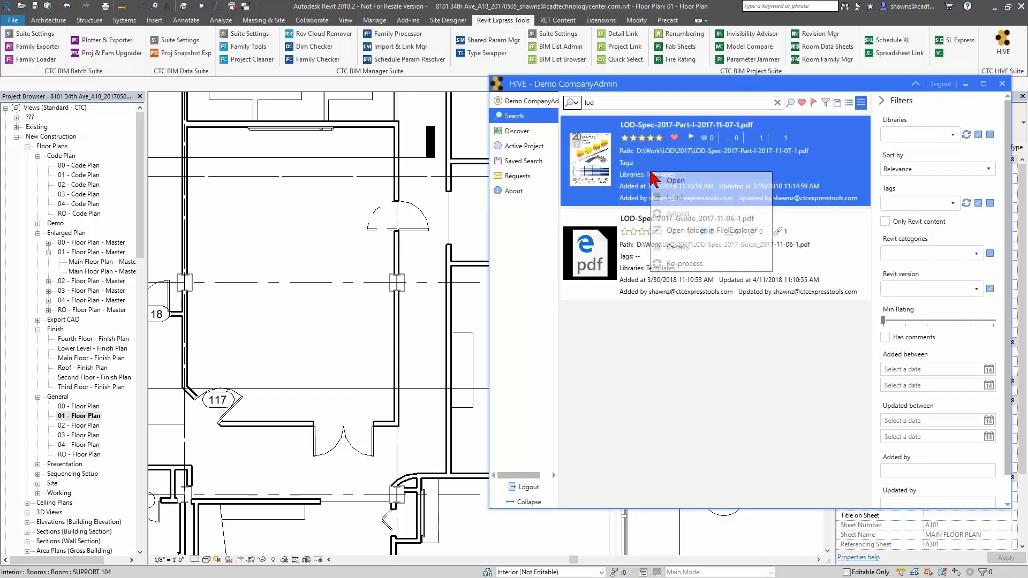
right_click(656, 175)
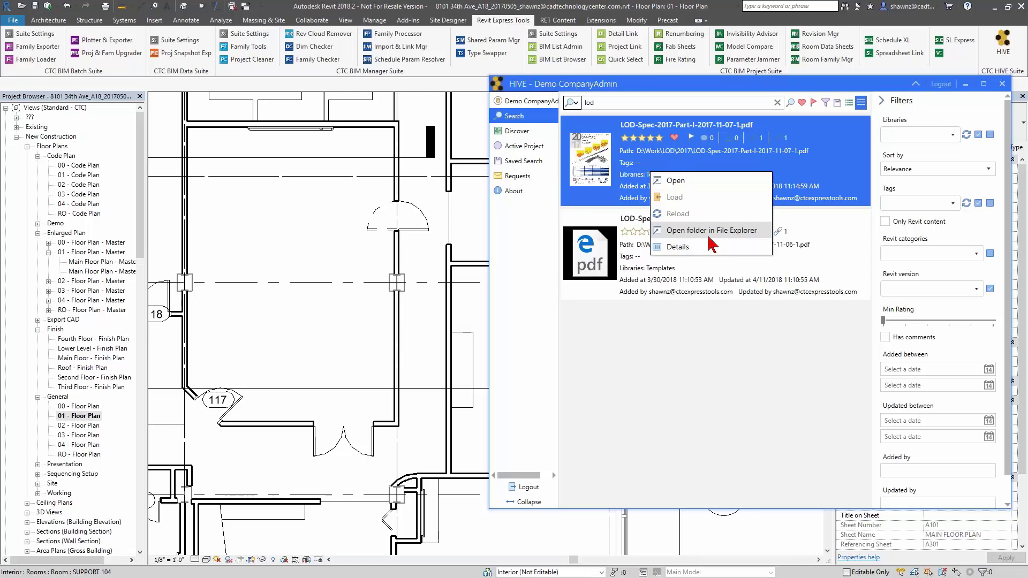
left_click(716, 368)
Run the saved search Single Door and give Door-Single-Panel.rfa a four-star rating
left_click(572, 103)
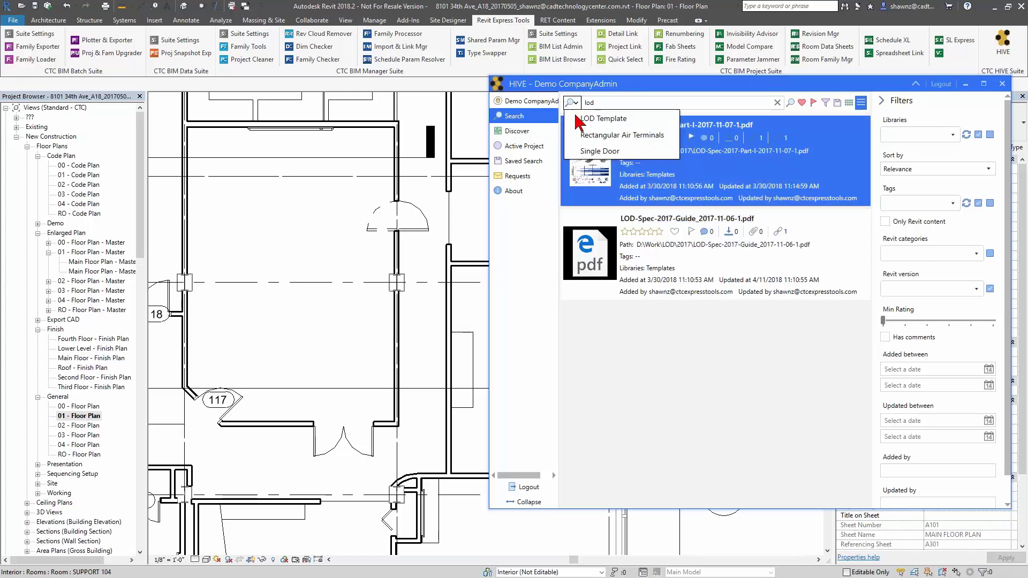
left_click(587, 151)
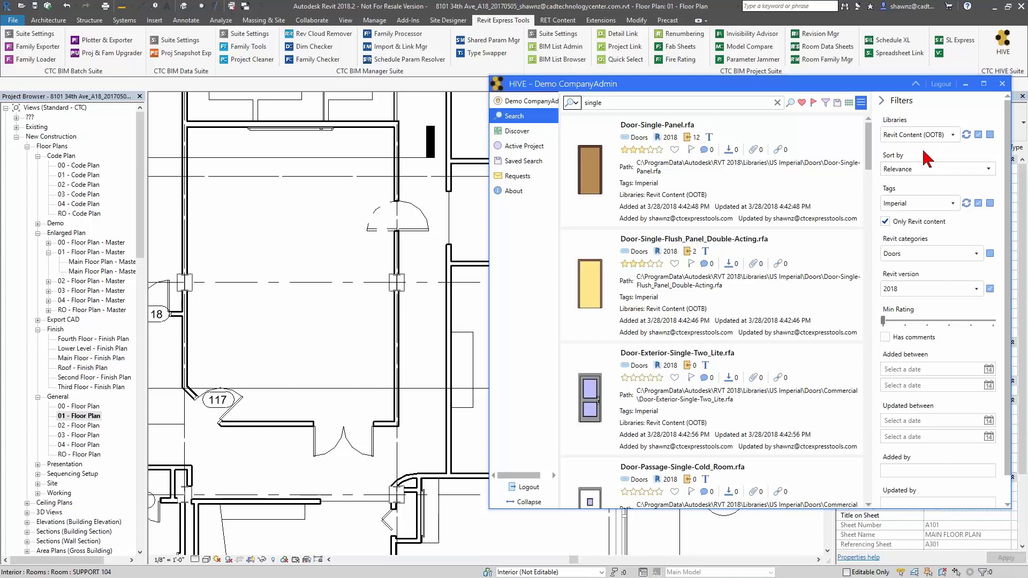
right_click(660, 183)
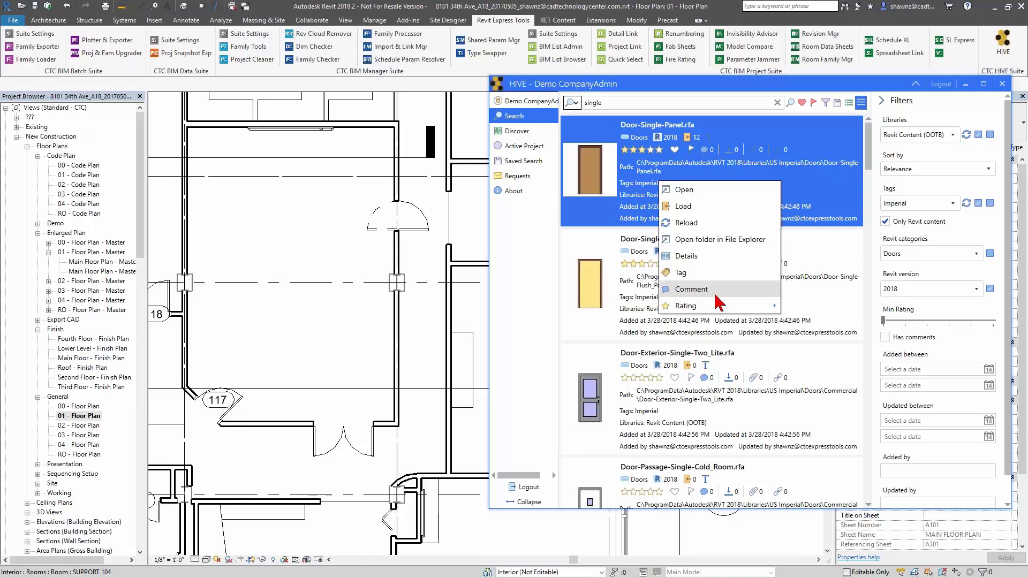
mouse_move(725, 307)
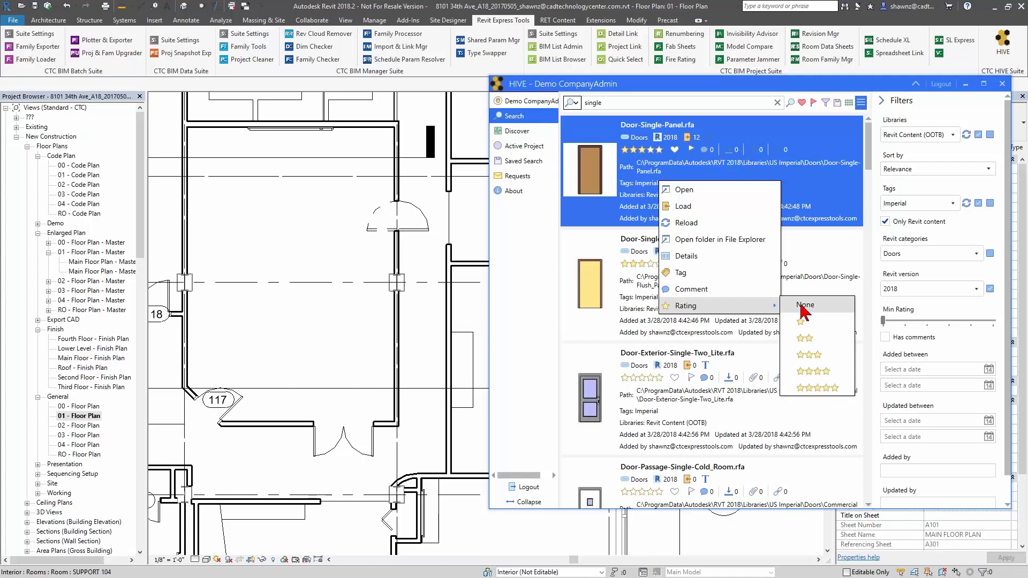
left_click(828, 374)
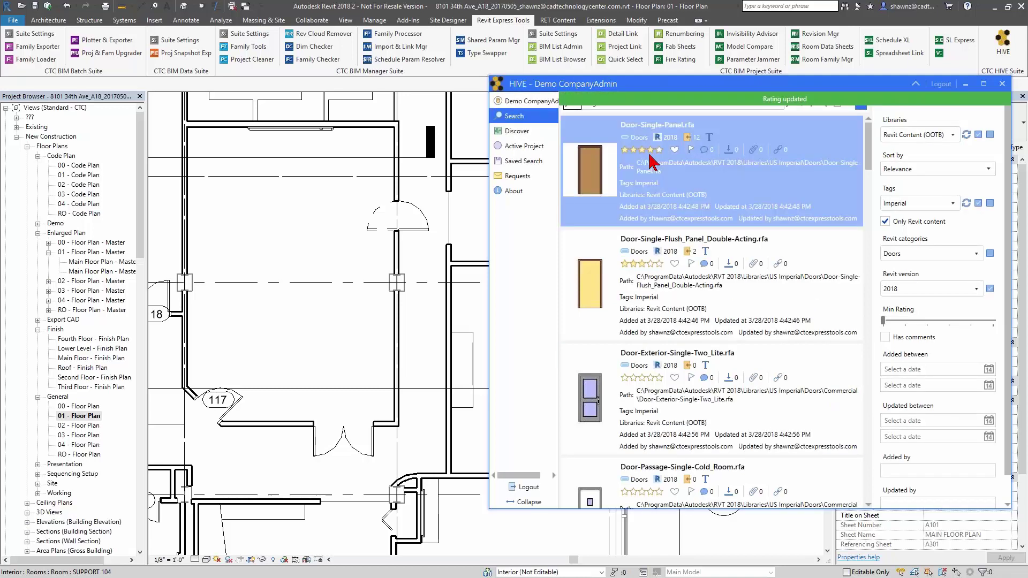
View the individual ratings in the details of Door-Single-Panel.rfa and return to the search results
left_click(654, 187)
right_click(654, 188)
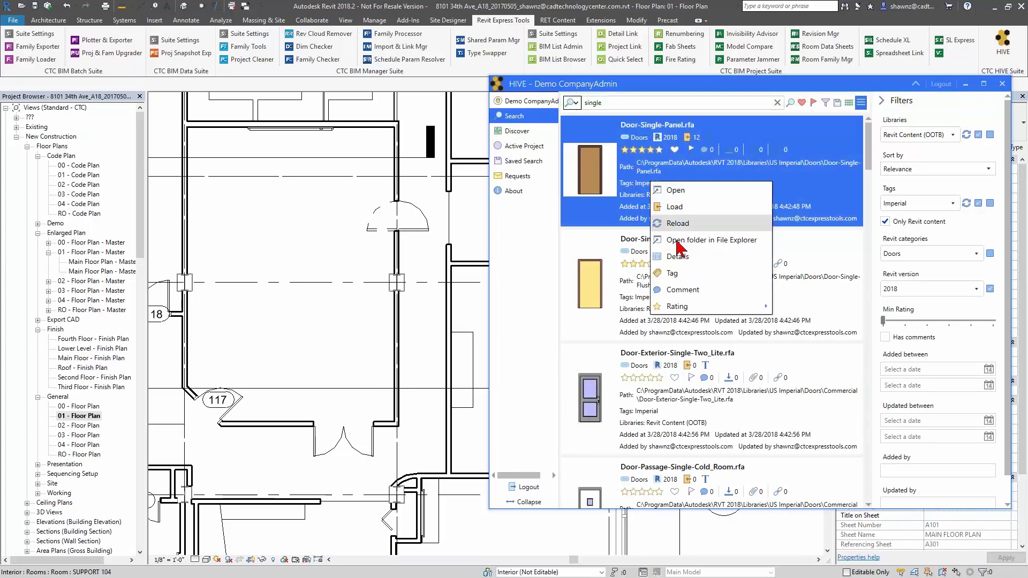
left_click(687, 257)
double_click(667, 221)
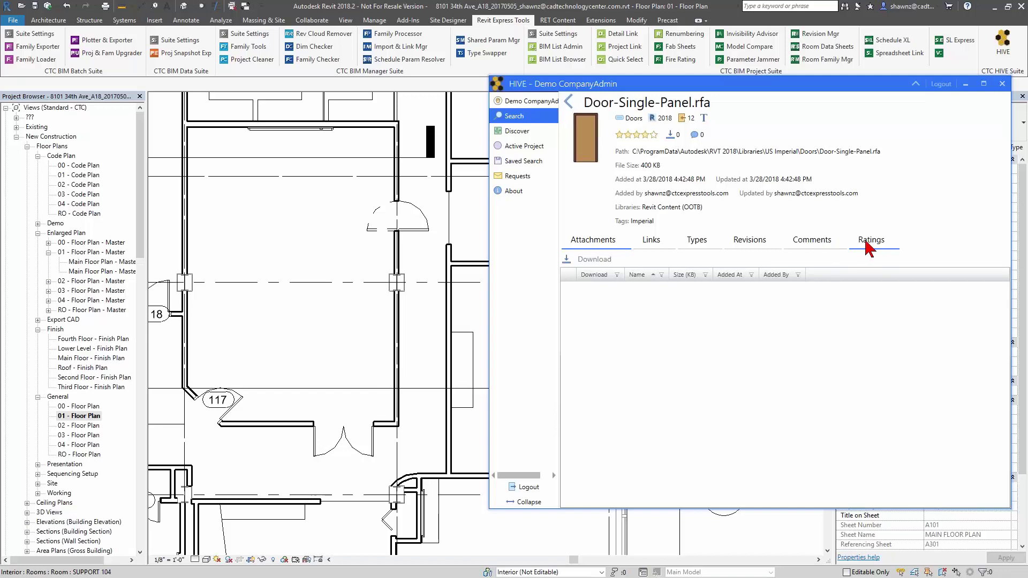
left_click(868, 245)
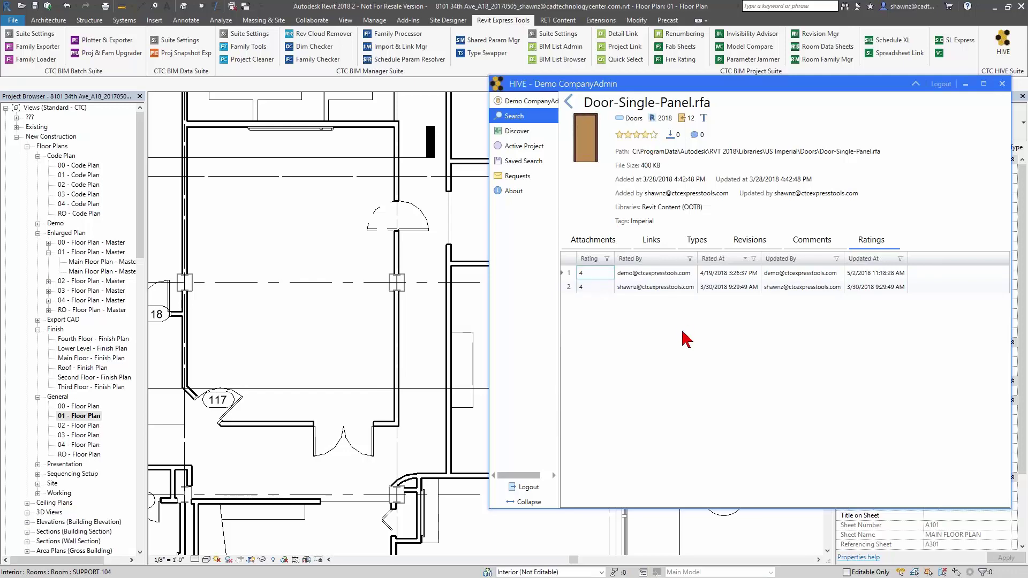
left_click(569, 101)
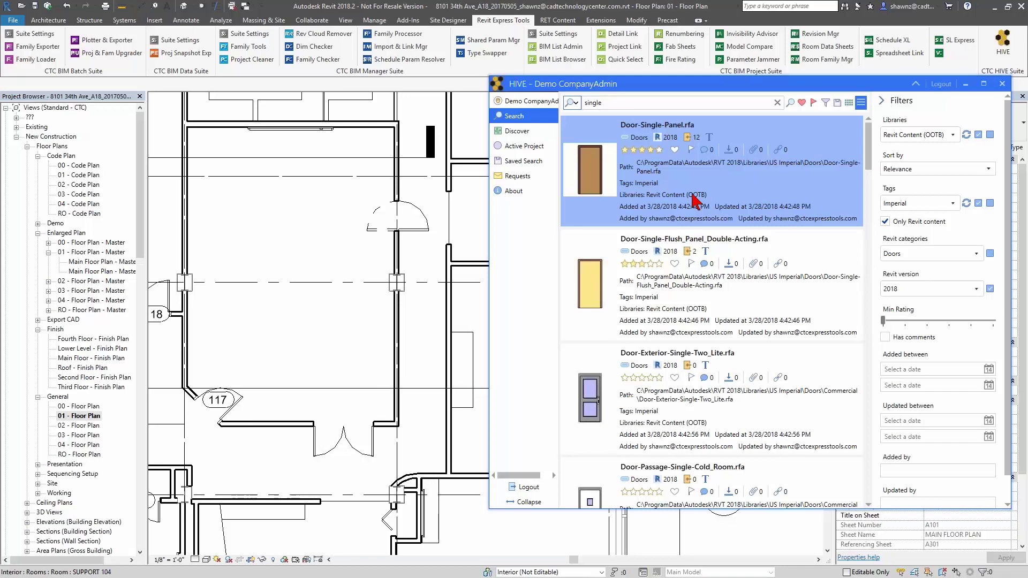
Start a new content request and examine its library choices and the subject and details fields
left_click(530, 185)
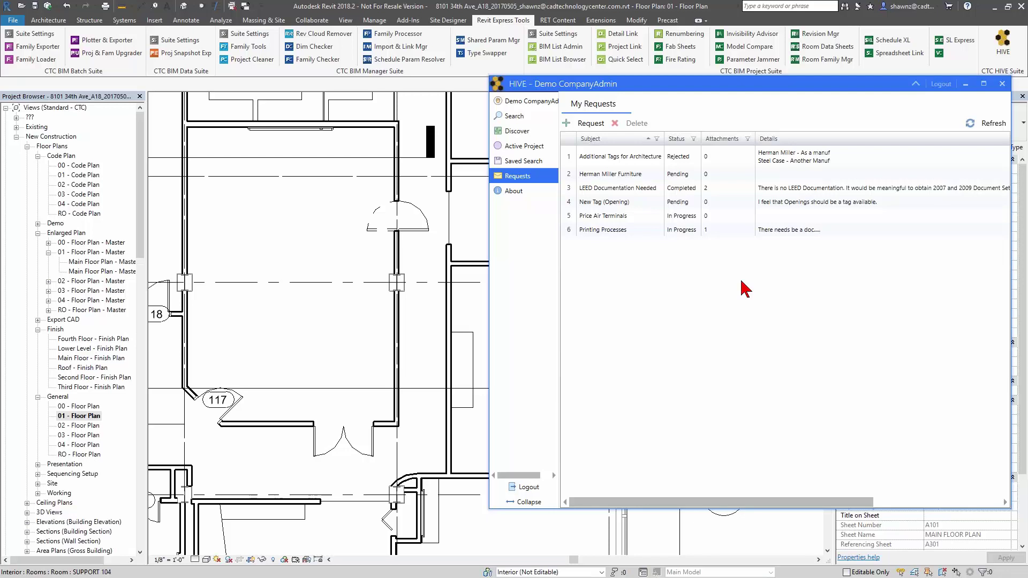
left_click(589, 124)
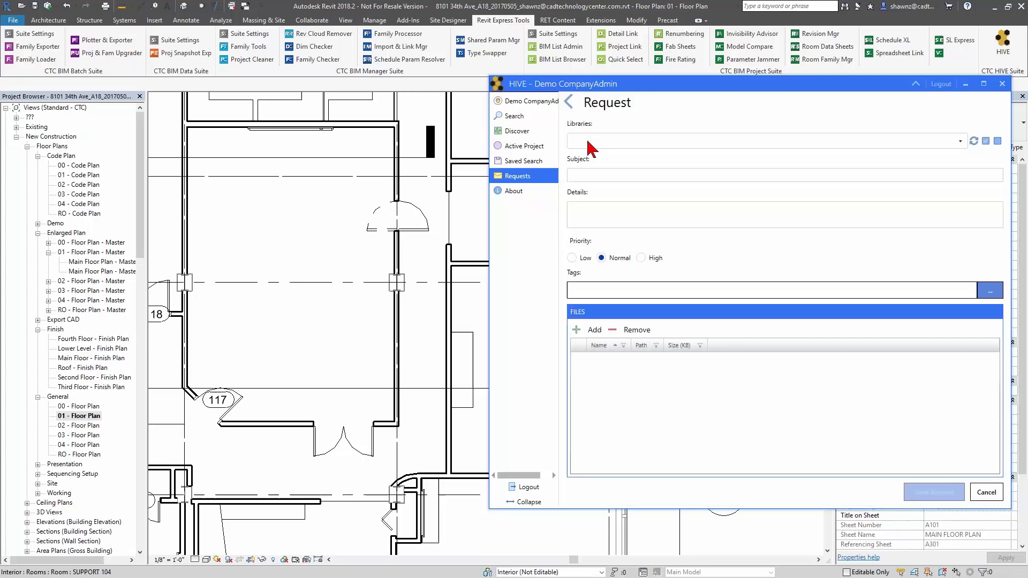
left_click(589, 144)
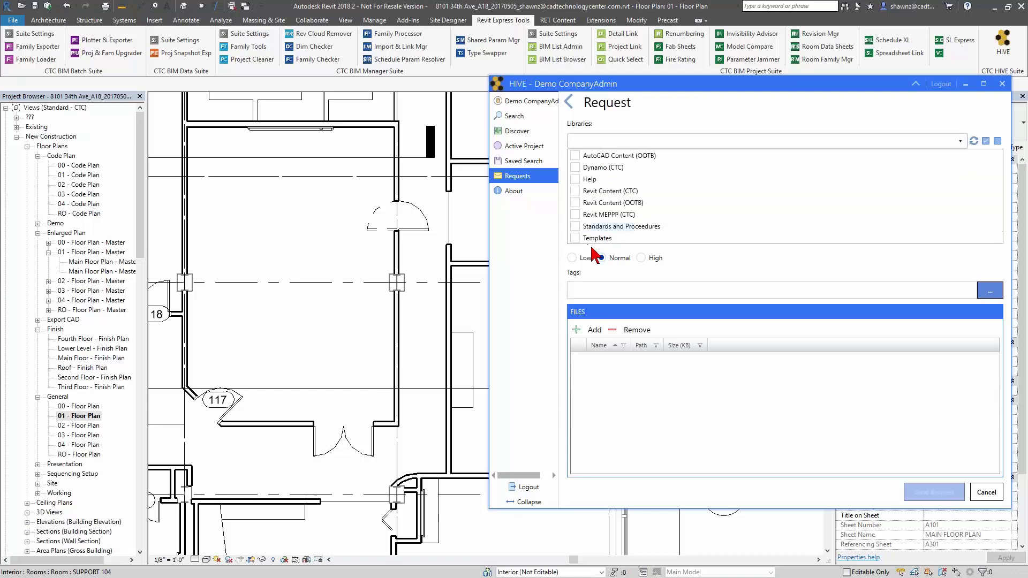
left_click(733, 268)
left_click(617, 175)
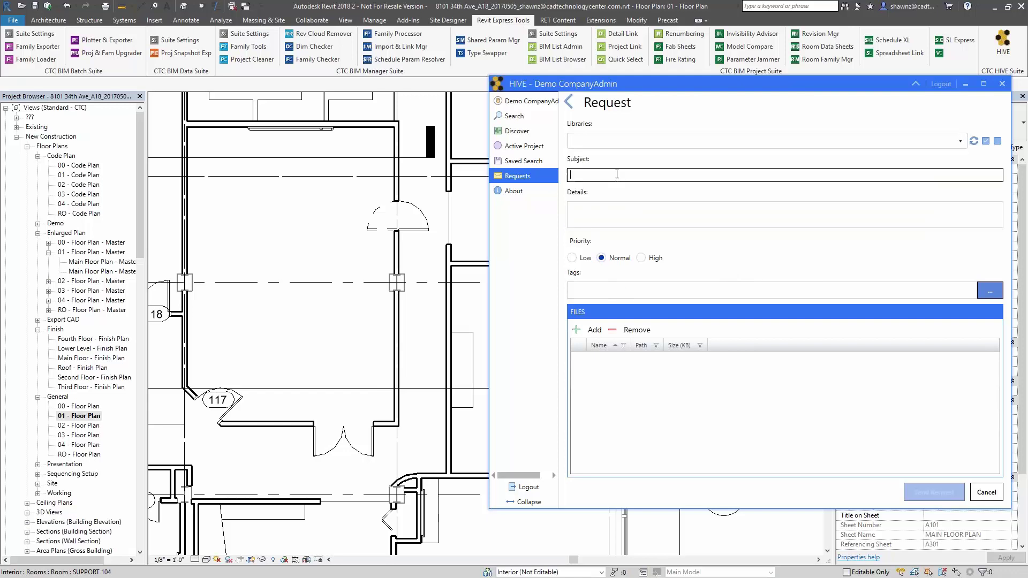
left_click(612, 208)
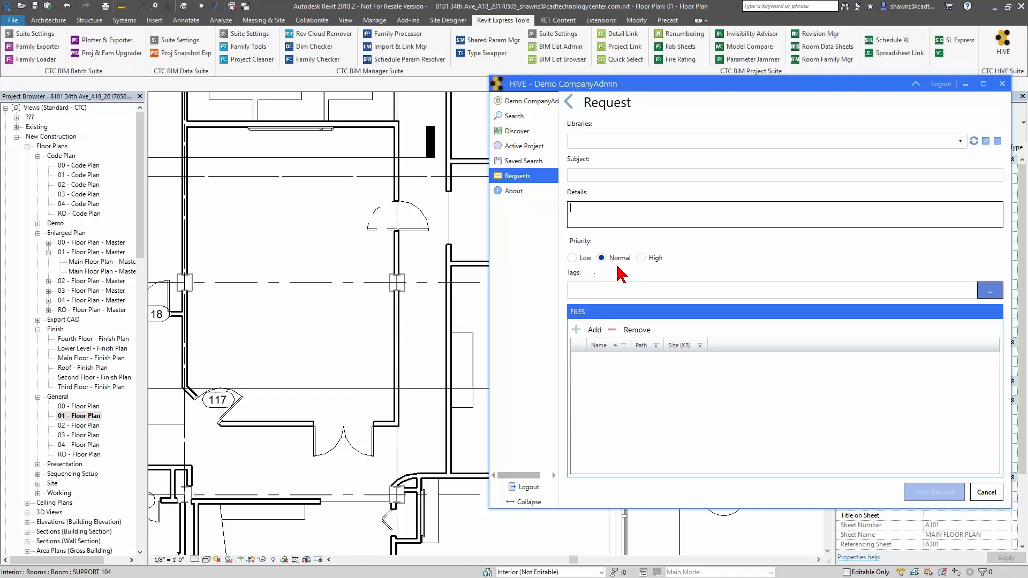
Log out of the demo account and log in to HIVE with the other user's e-mail address
left_click(942, 86)
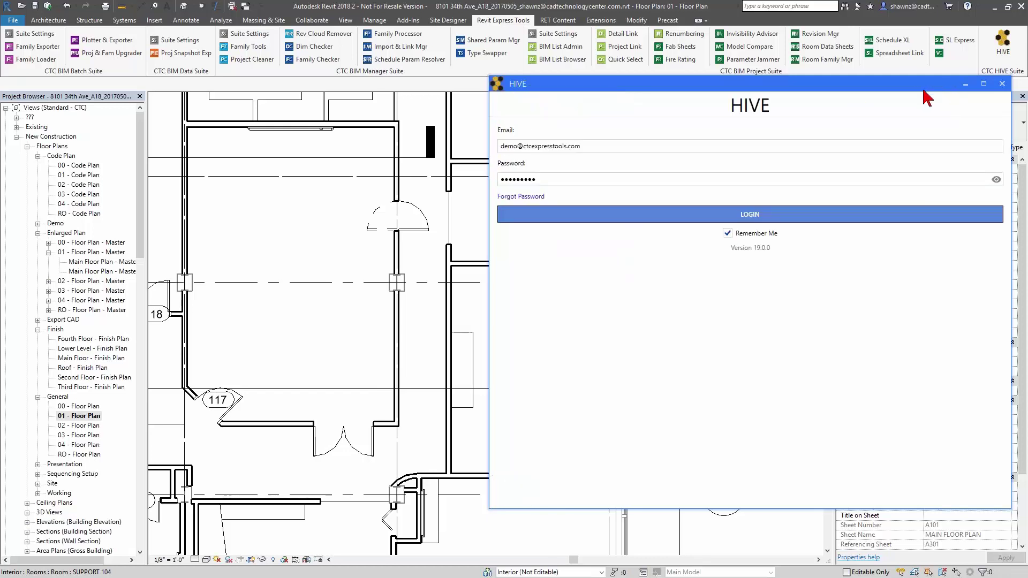
double_click(509, 145)
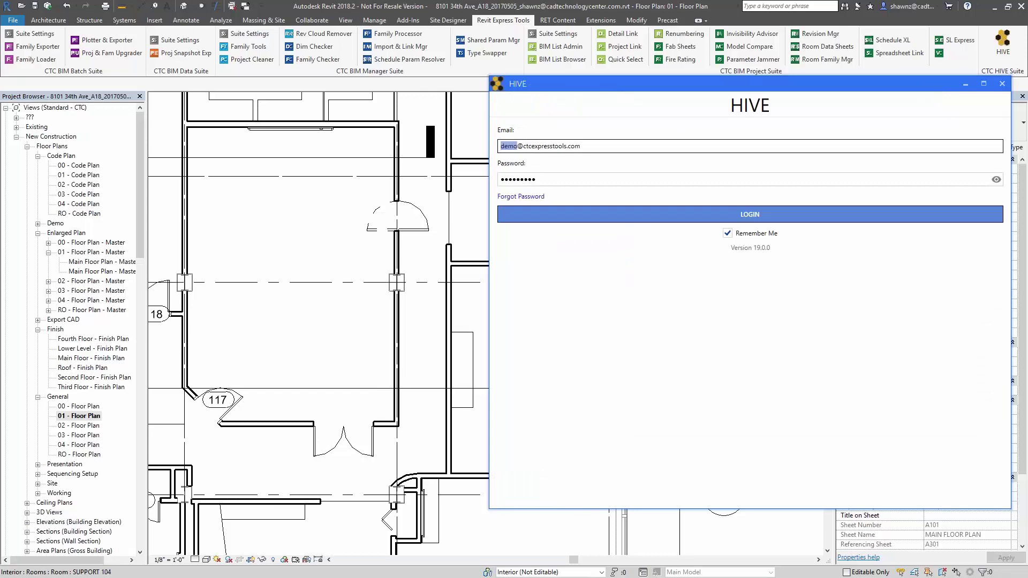
type("shawnz")
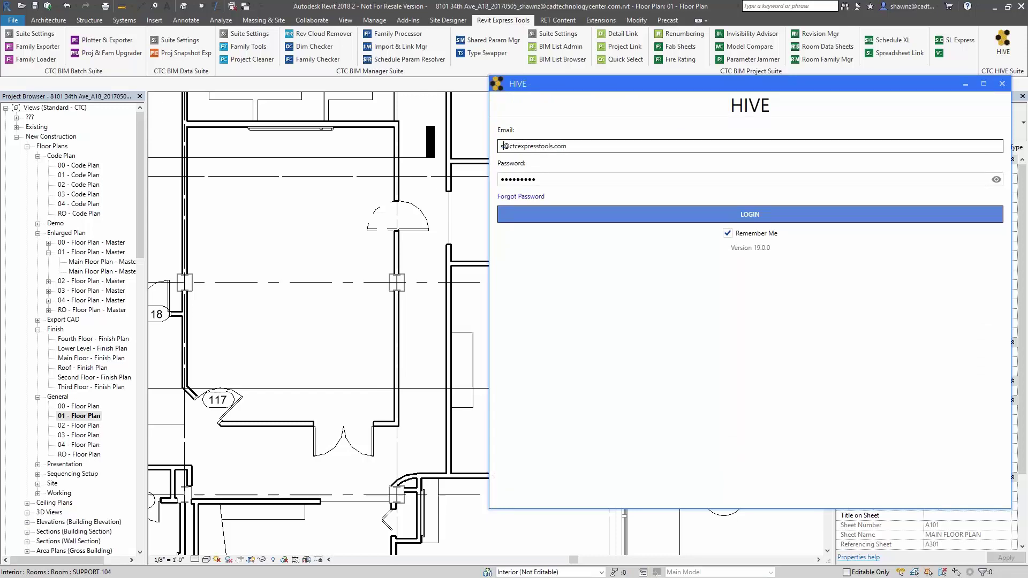
key("Return")
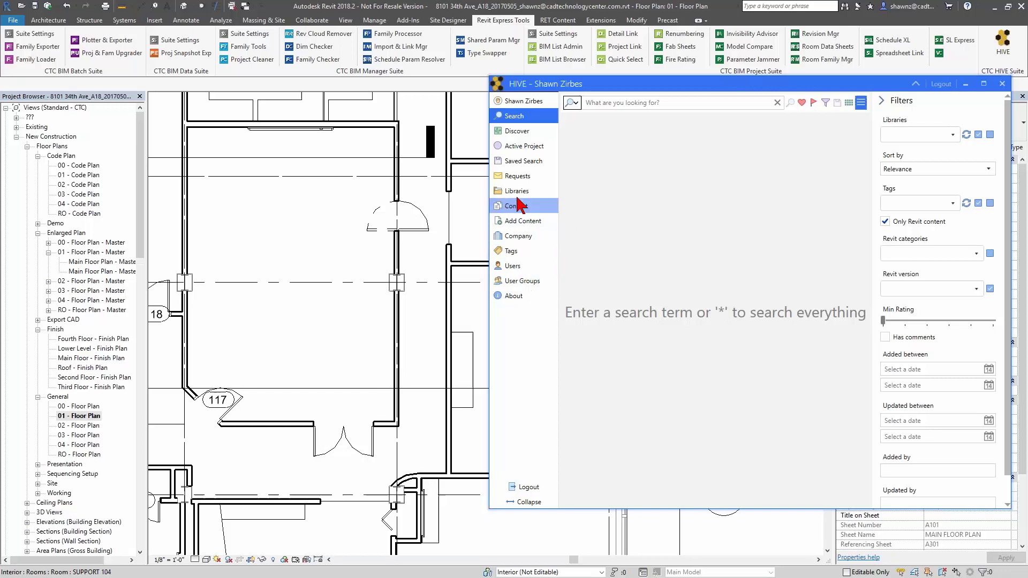
View the company's list of users and its list of user groups
left_click(521, 267)
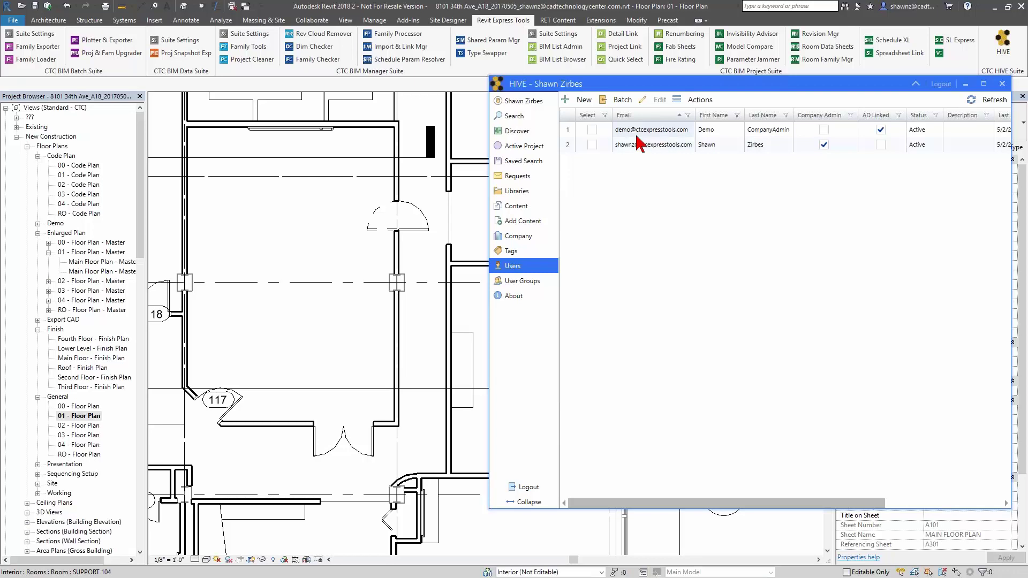
left_click(544, 281)
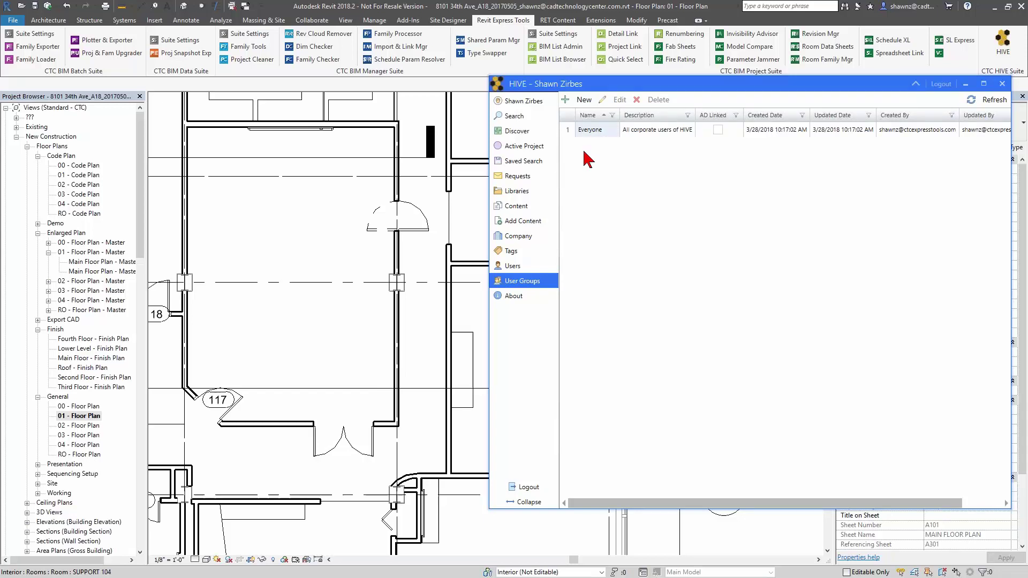
left_click(534, 283)
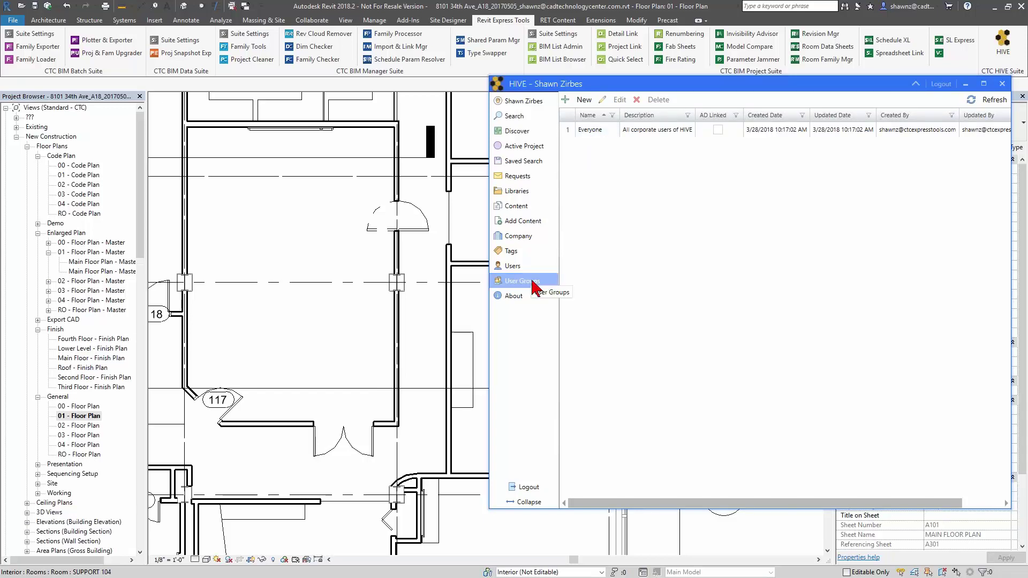
Open the Revit Content (OOTB) library for editing and examine the role choices for its user and the Everyone group
left_click(544, 191)
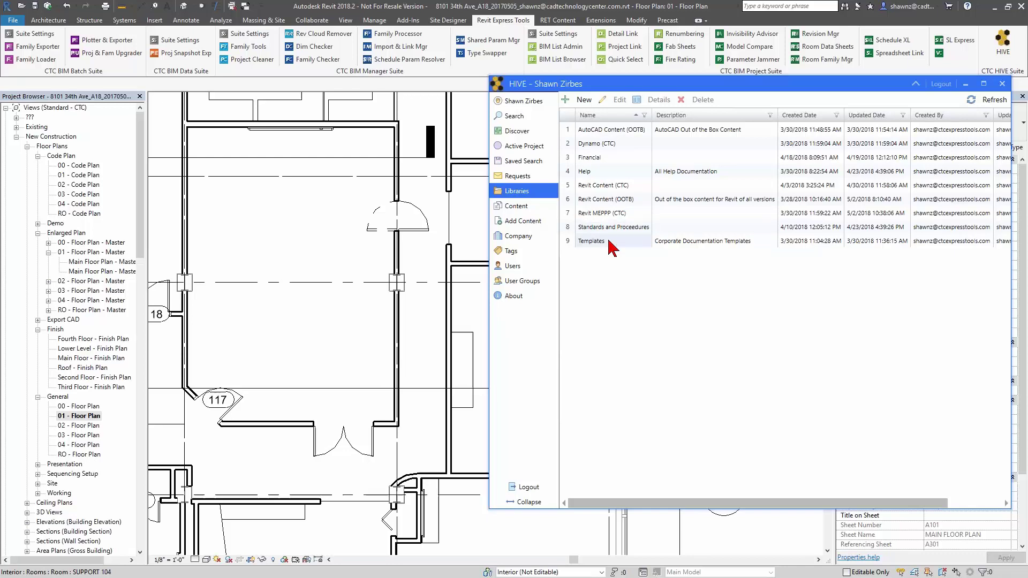
double_click(633, 199)
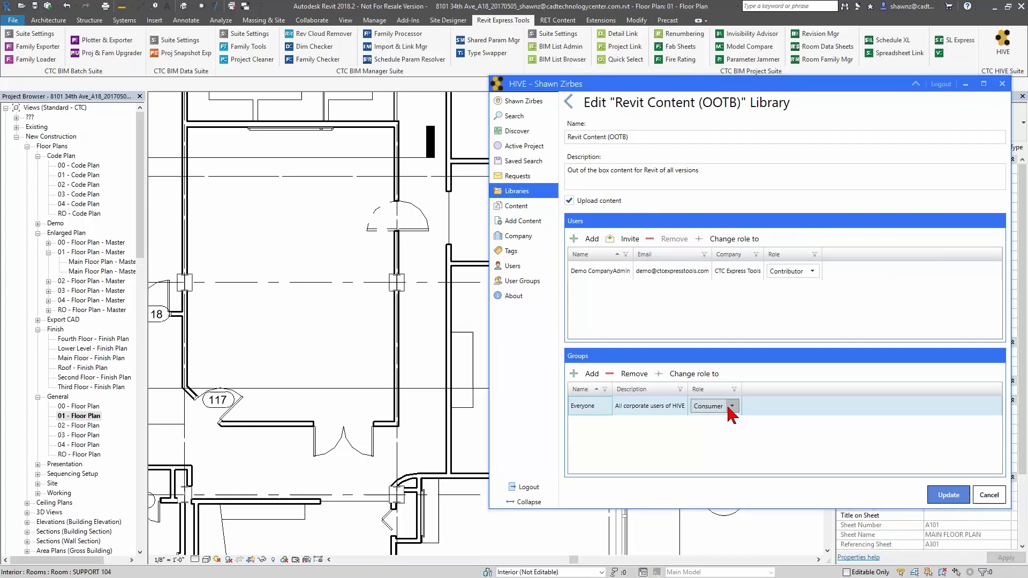
left_click(601, 272)
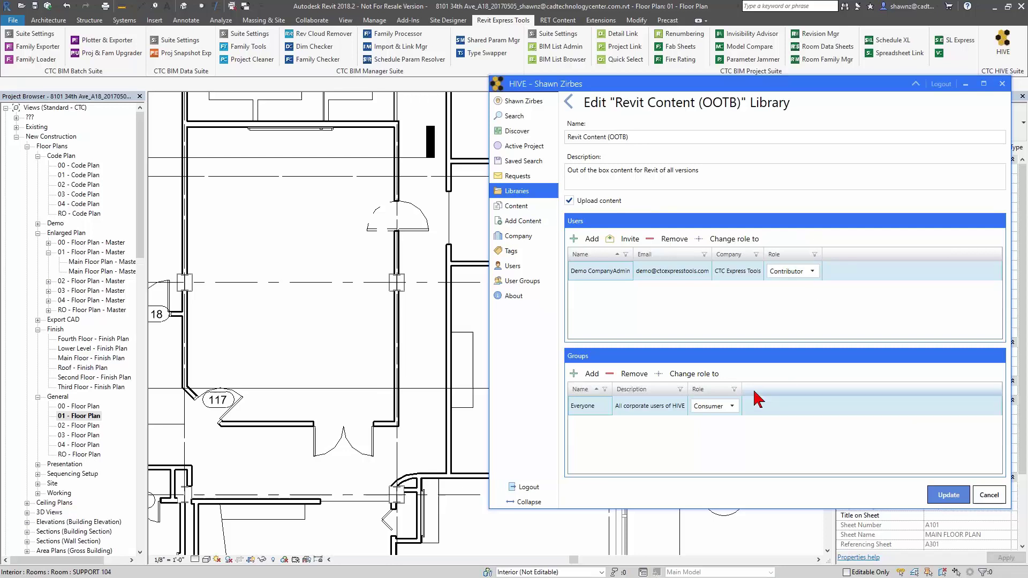
left_click(812, 271)
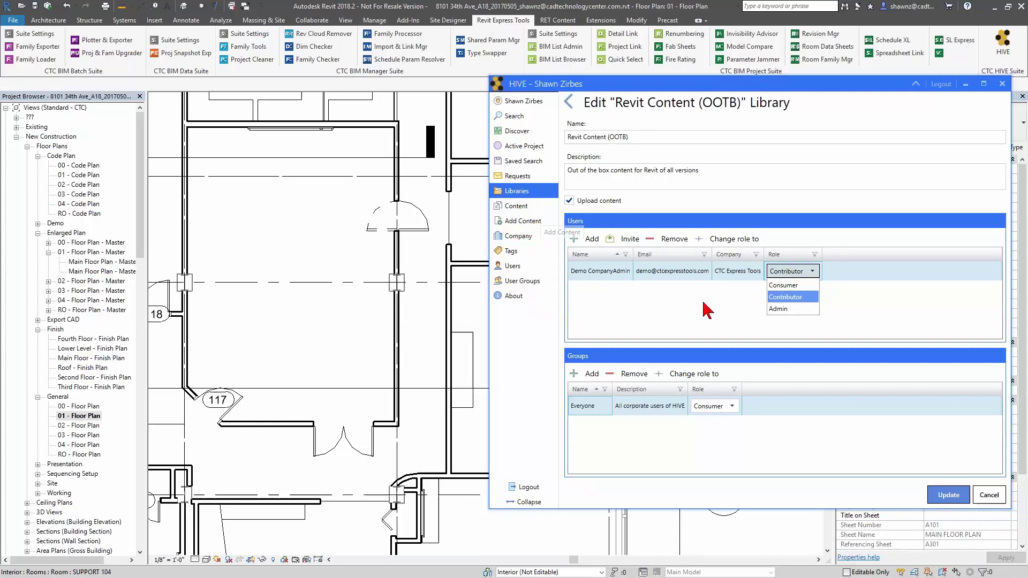
left_click(722, 308)
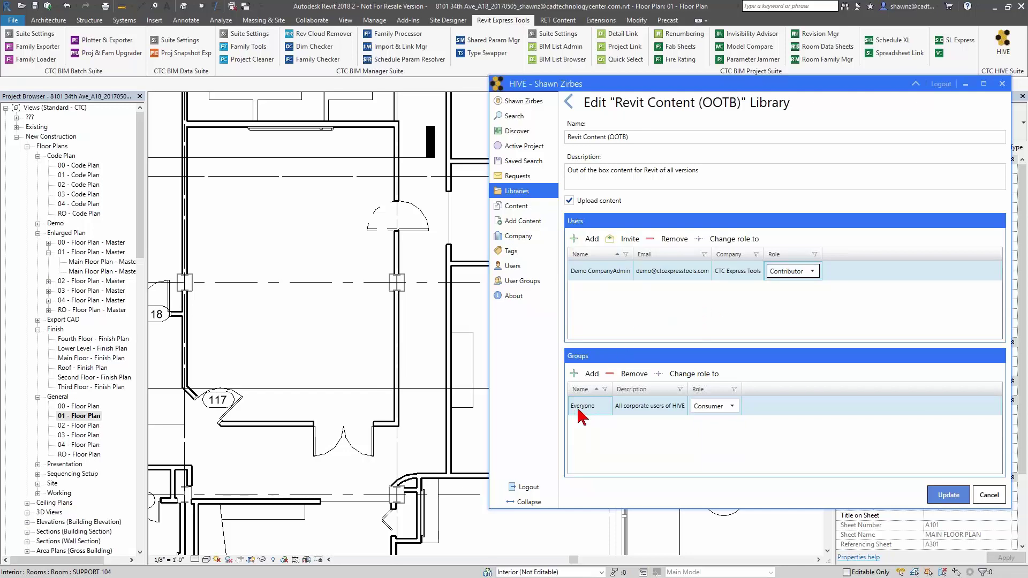
left_click(732, 406)
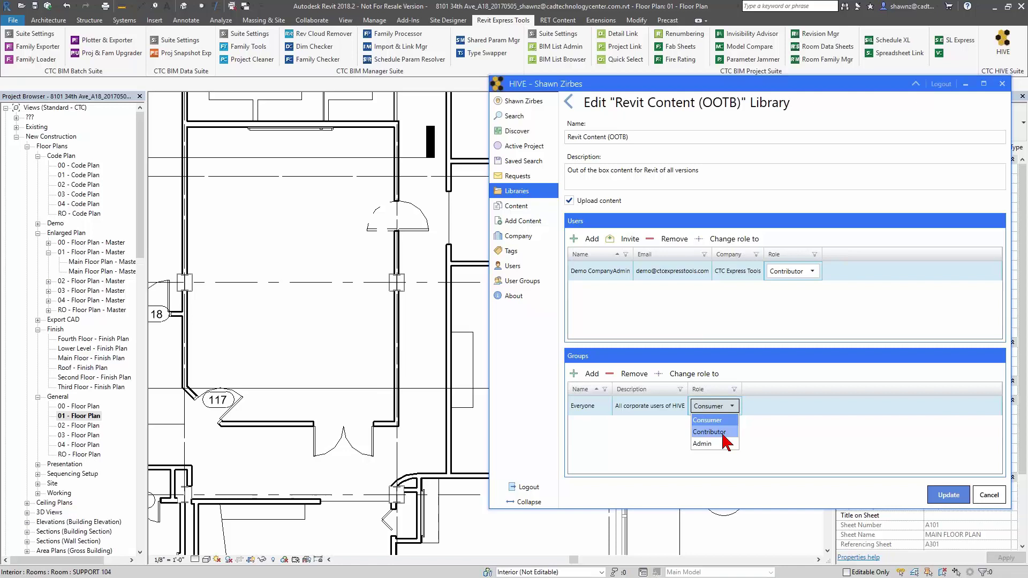
left_click(583, 279)
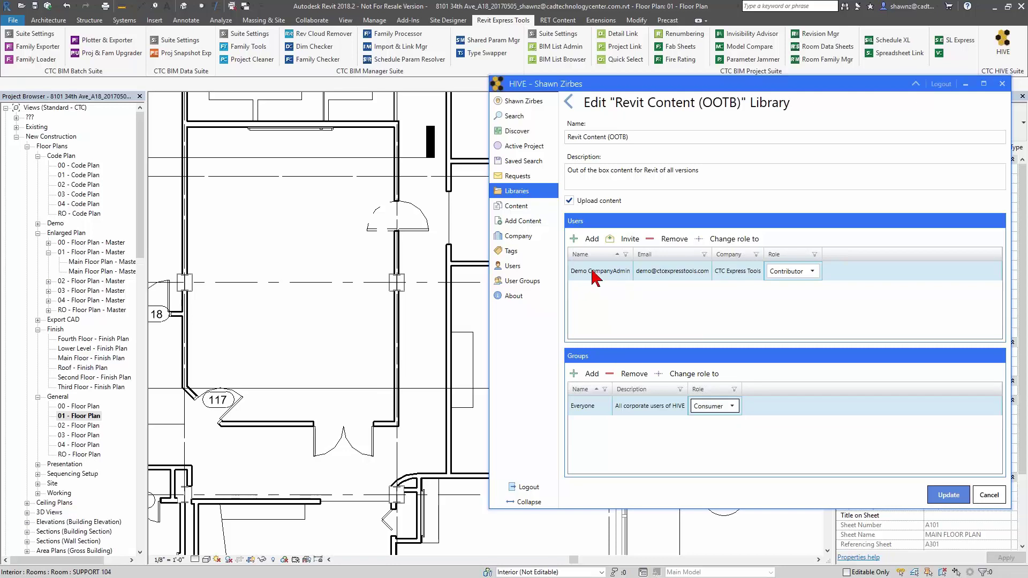
Set the Revit Content (OOTB) library user's role to Admin and the Everyone group's role to Contributor
left_click(793, 271)
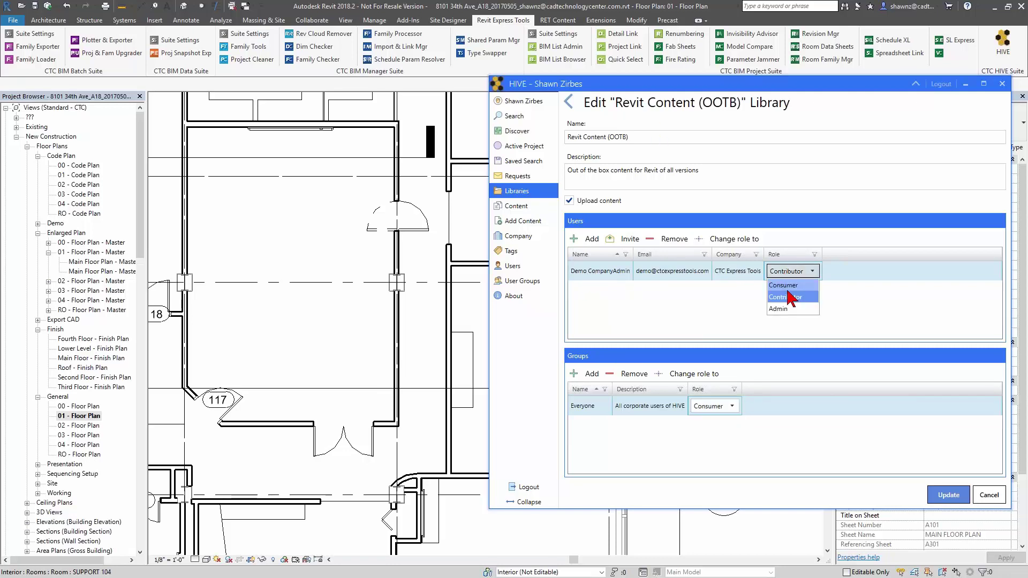
left_click(788, 309)
left_click(717, 405)
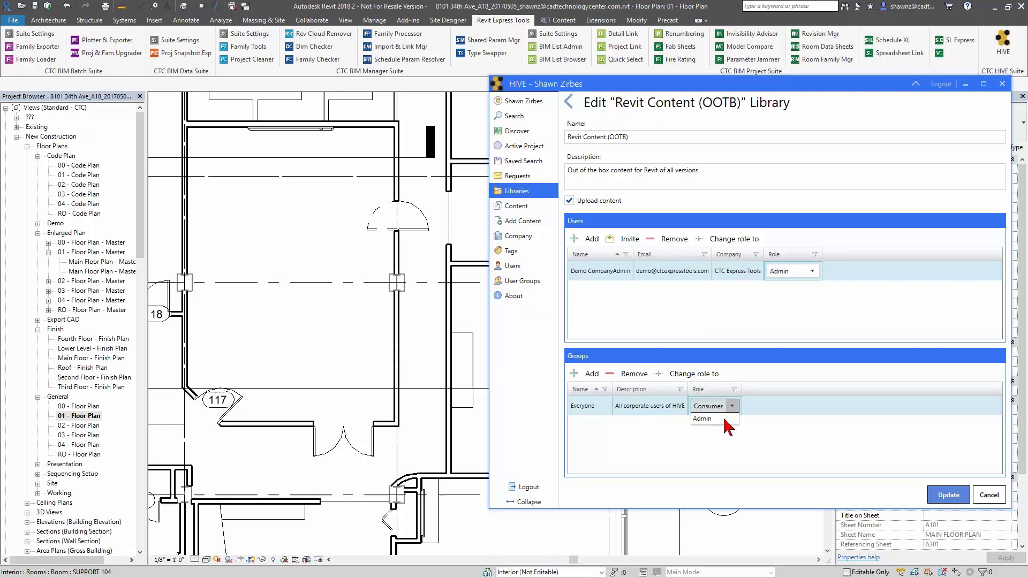
left_click(714, 432)
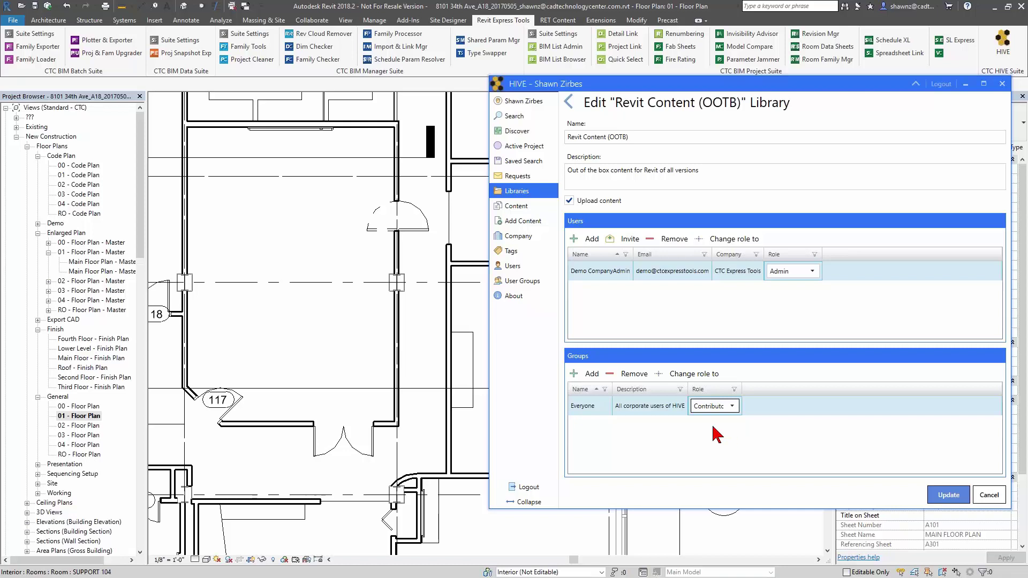
Restore the library user's role to Contributor and the Everyone group's role to Consumer
left_click(815, 273)
left_click(786, 297)
left_click(720, 405)
left_click(707, 420)
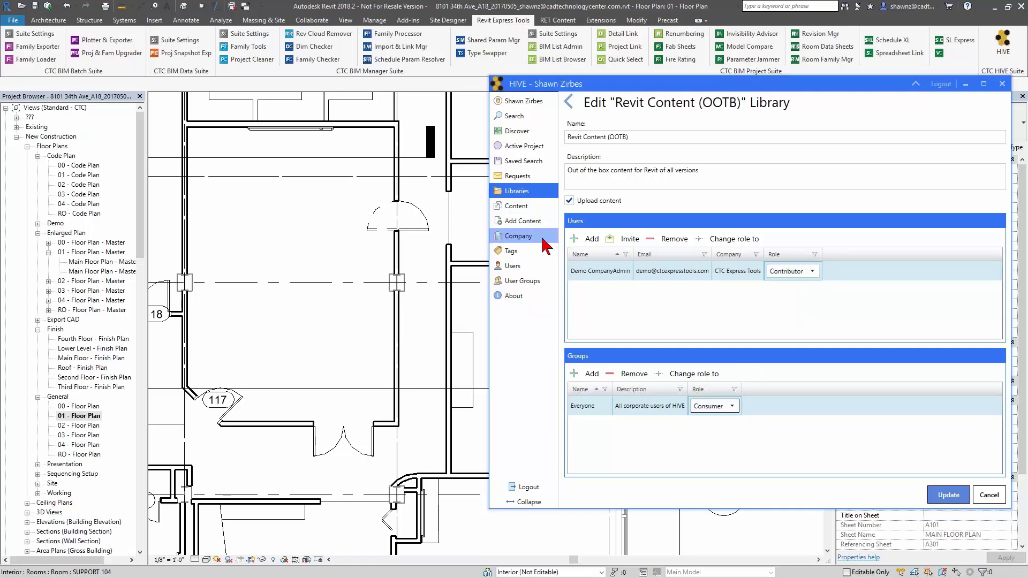
Examine the company settings for user permissions and review the user and group roles of the Revit Content (OOTB) library
left_click(538, 238)
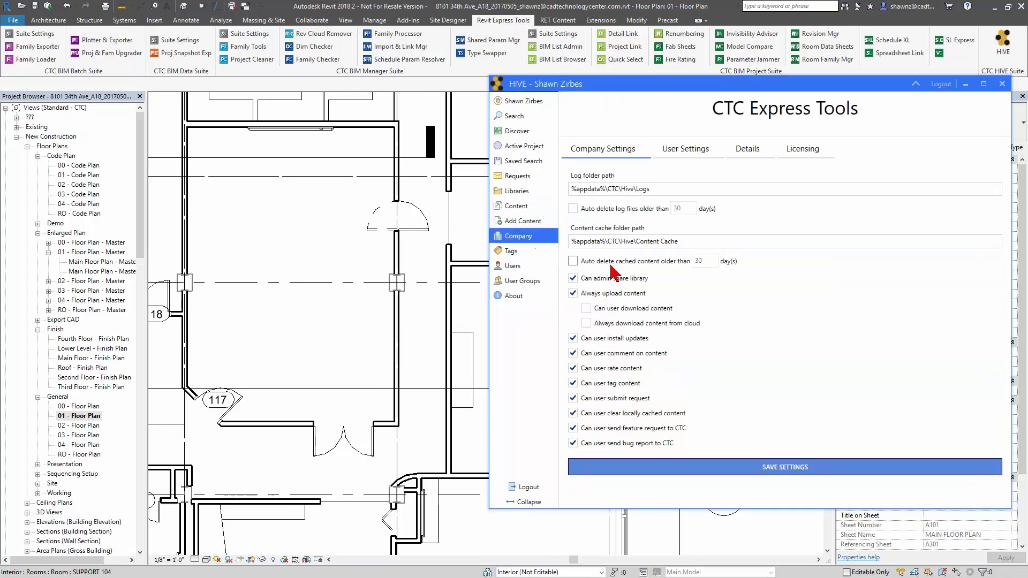
left_click(631, 384)
left_click(517, 192)
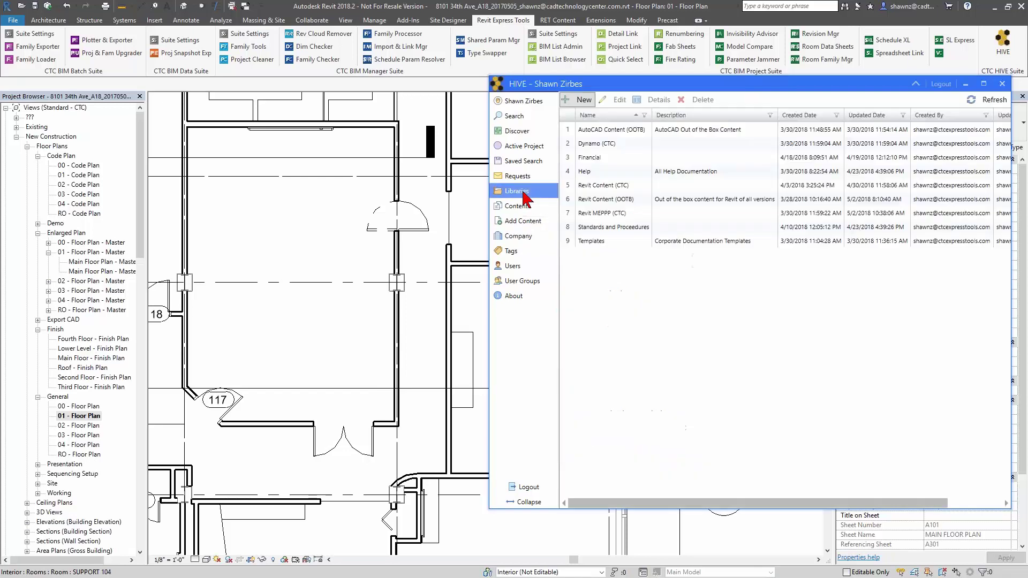
double_click(617, 200)
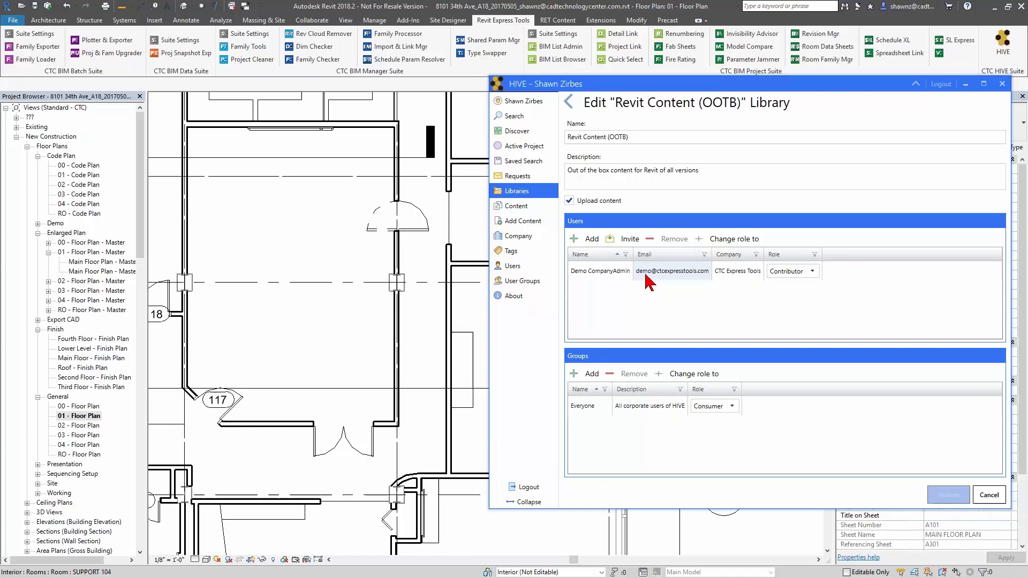
left_click(570, 101)
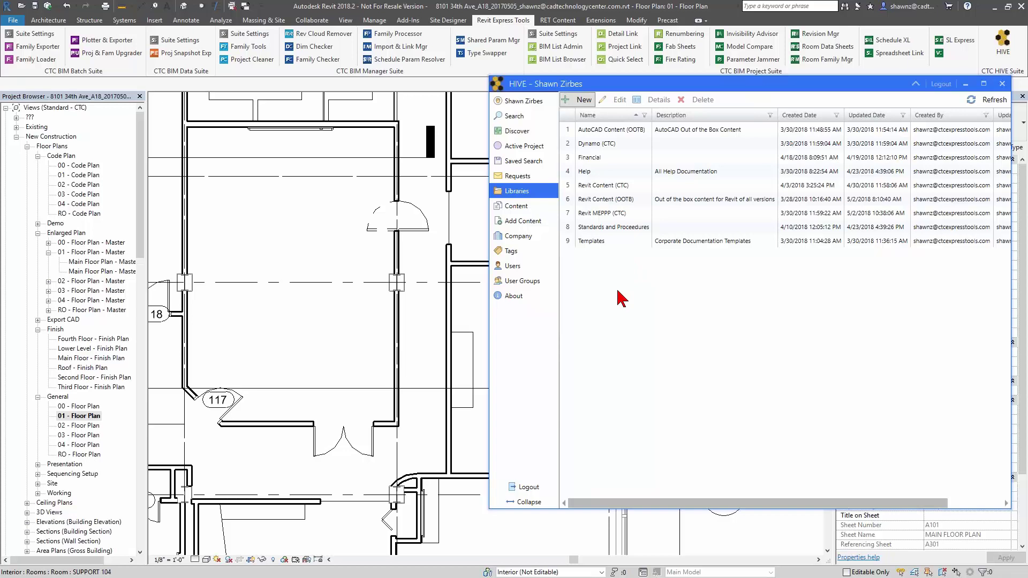
Add the Everyone group to the Financial library with the Consumer role and leave the library without updating it
double_click(595, 159)
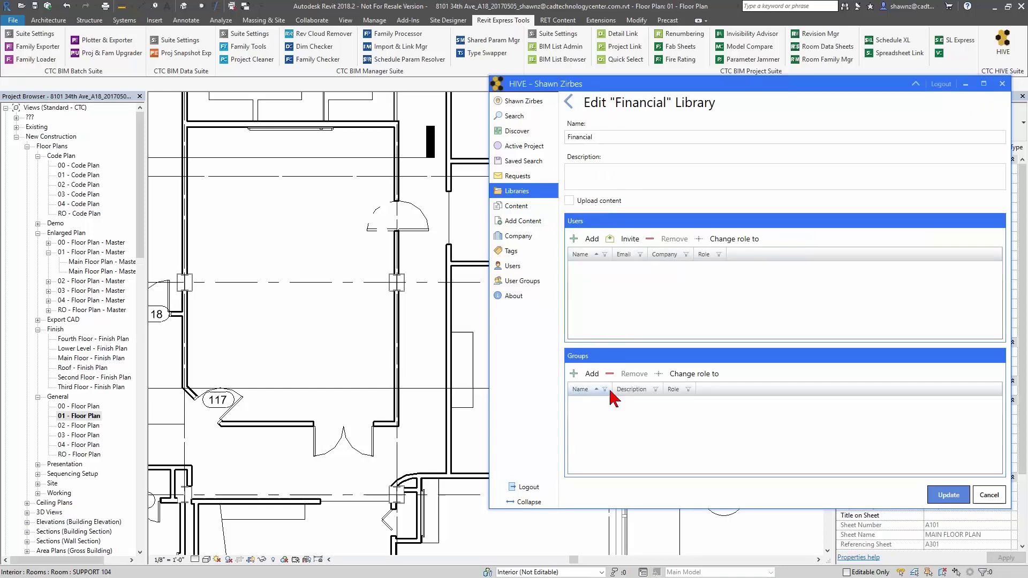
left_click(588, 373)
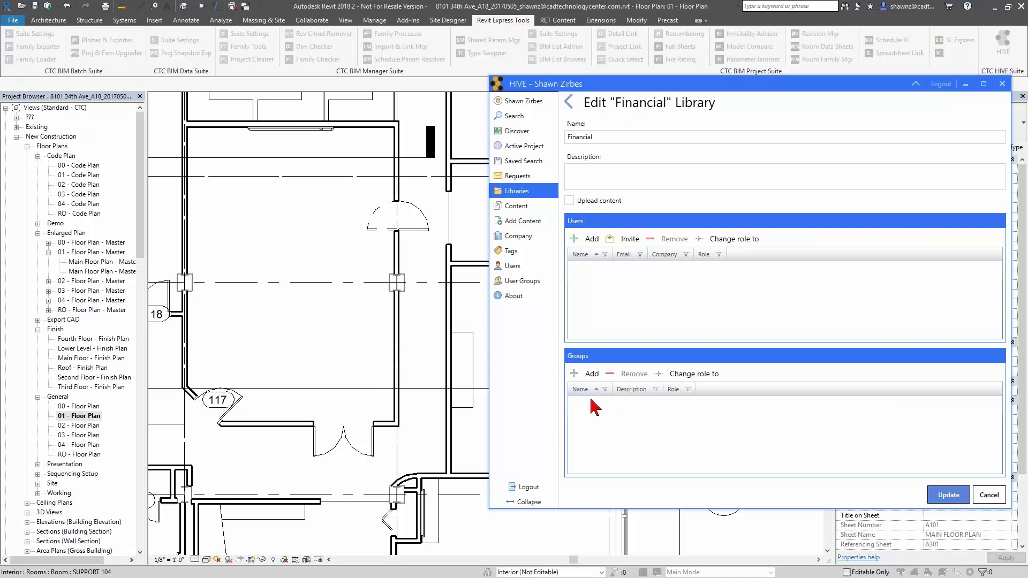
left_click(662, 238)
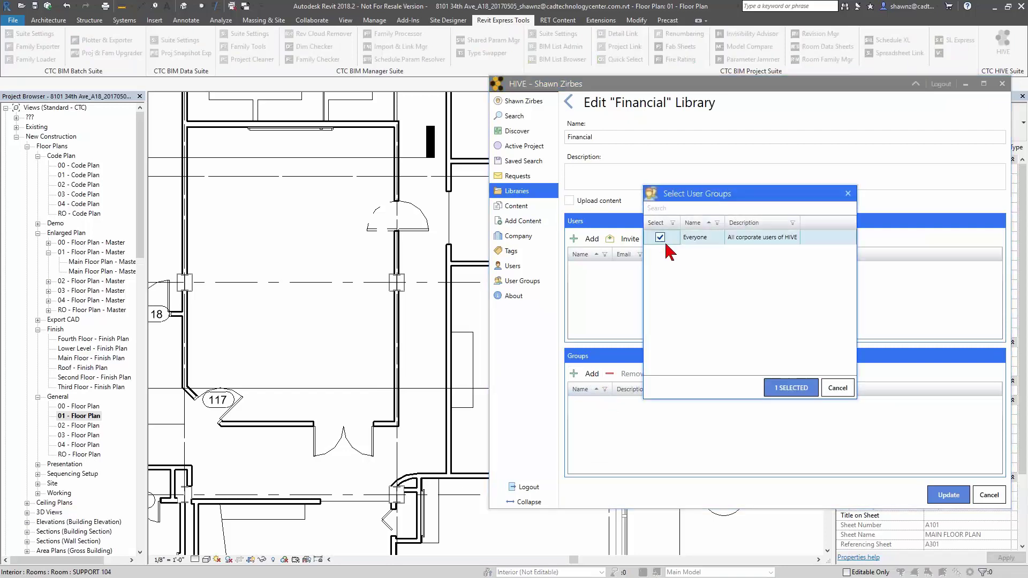
left_click(798, 390)
left_click(716, 408)
left_click(720, 421)
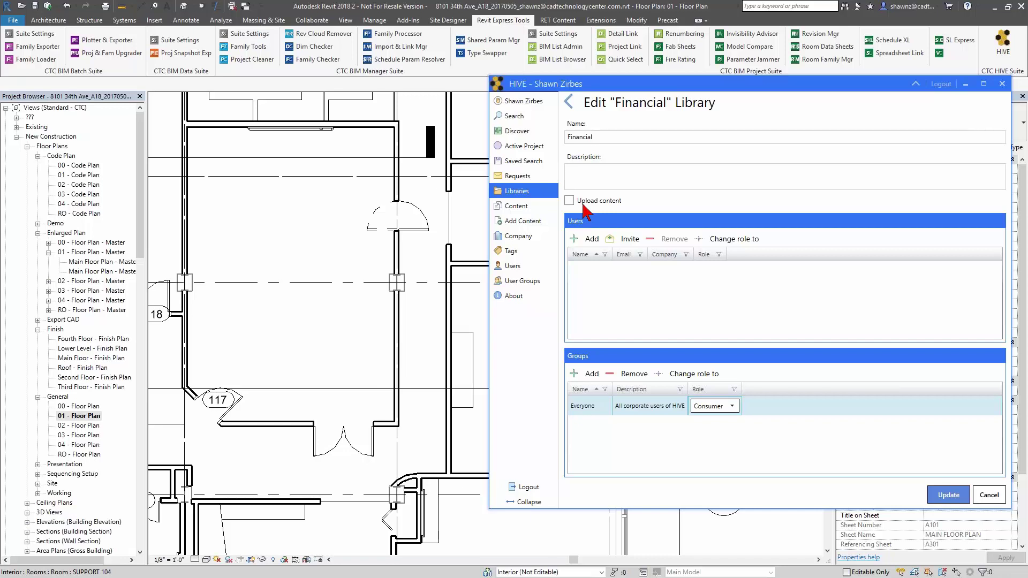
left_click(569, 102)
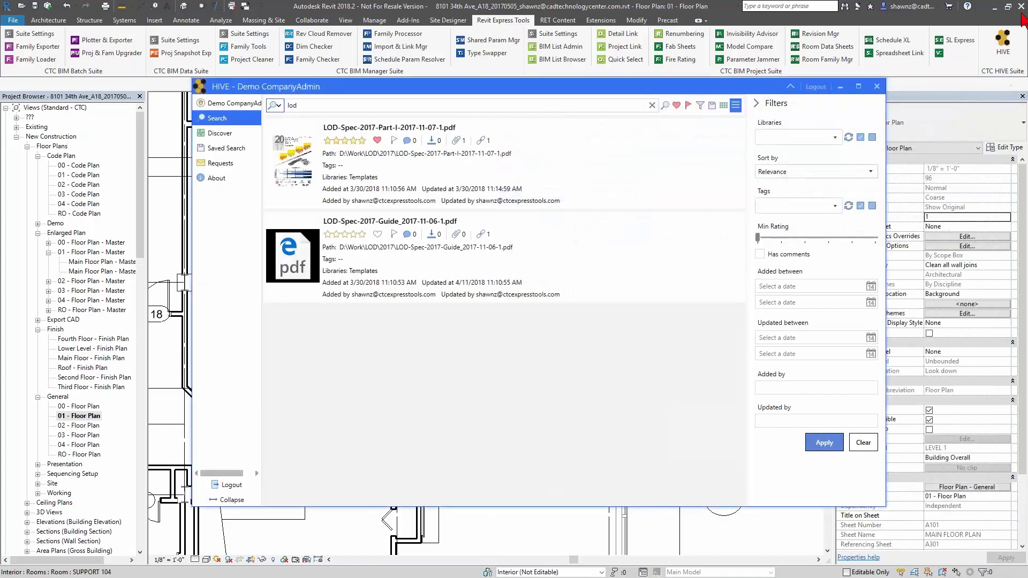
Close Revit without saving the project and relinquish all elements and worksets
left_click(1021, 8)
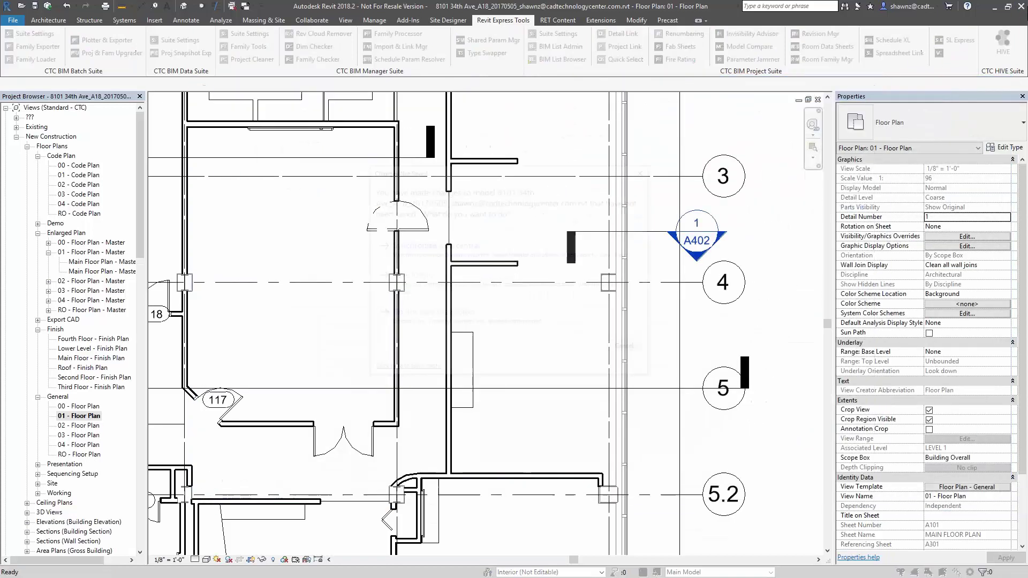
left_click(465, 326)
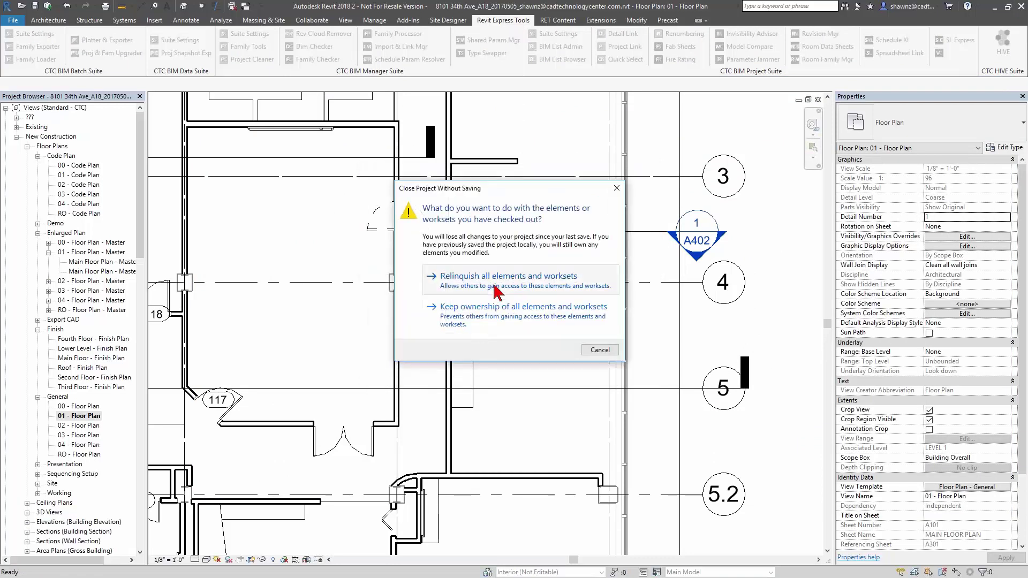
left_click(497, 292)
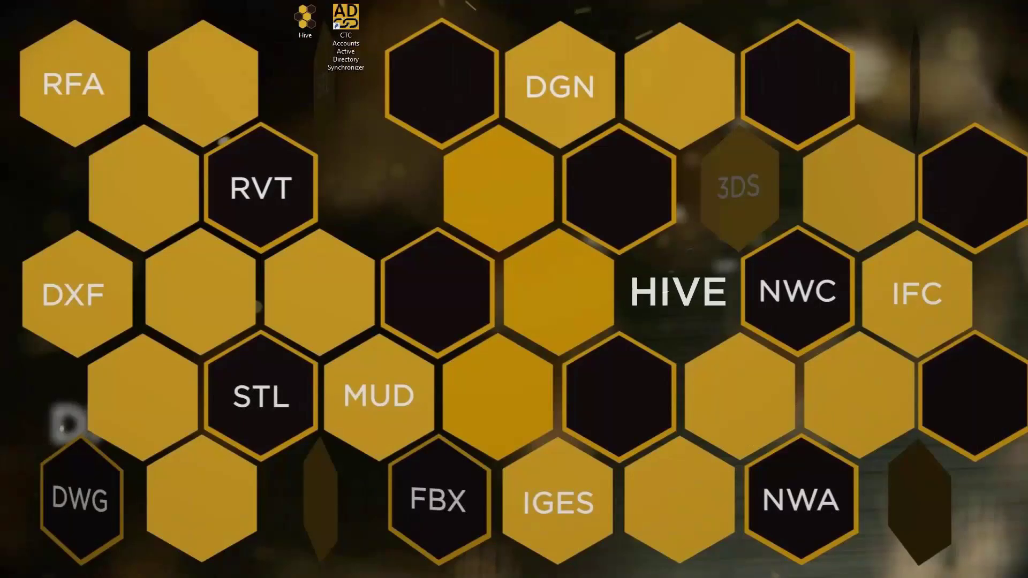